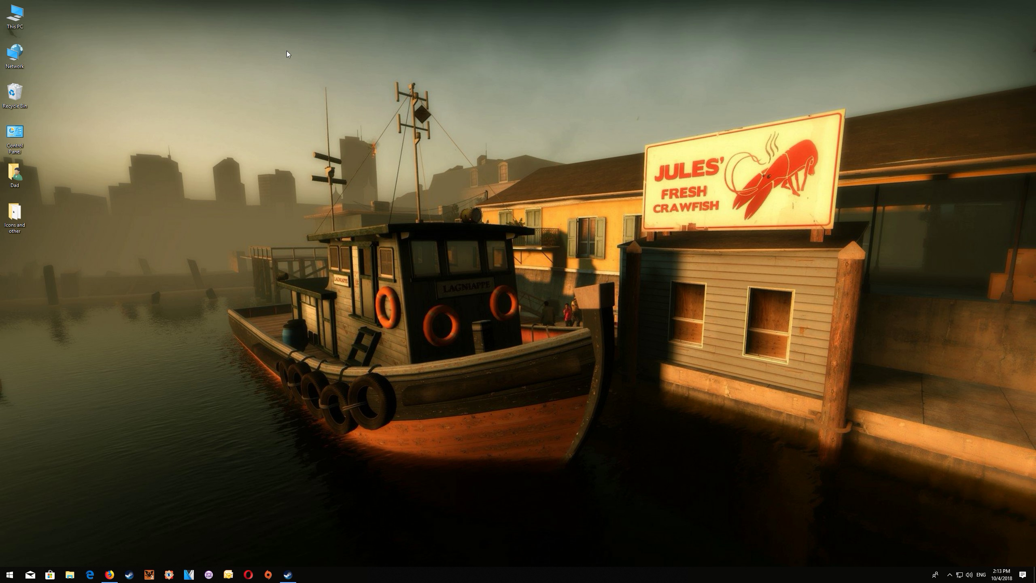
# Review the Nexus Mods description and files for ENB and SweetFX for Left 4 Dead 2, then view its ModDB page.
pyautogui.click(109, 575)
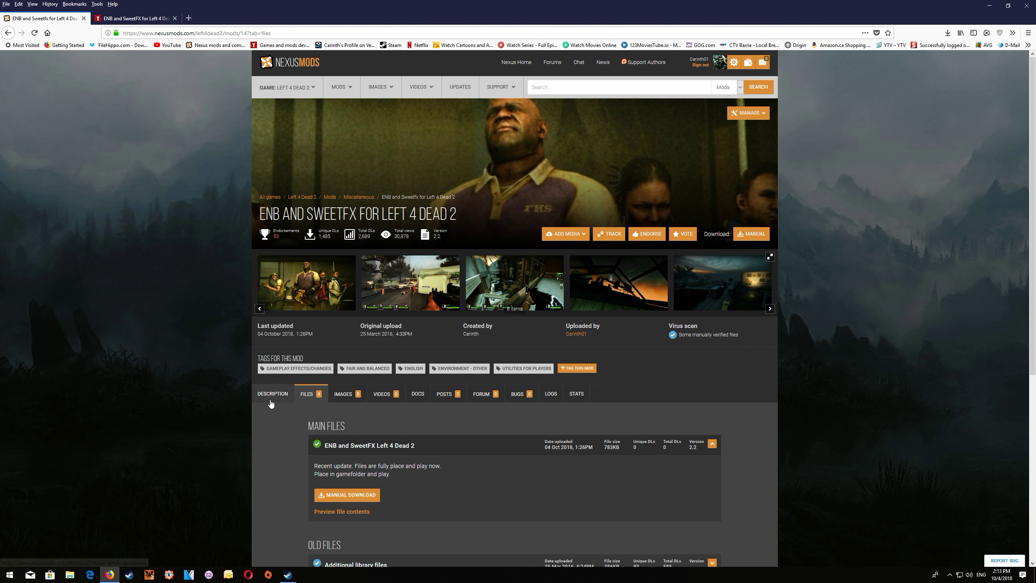
pyautogui.click(271, 403)
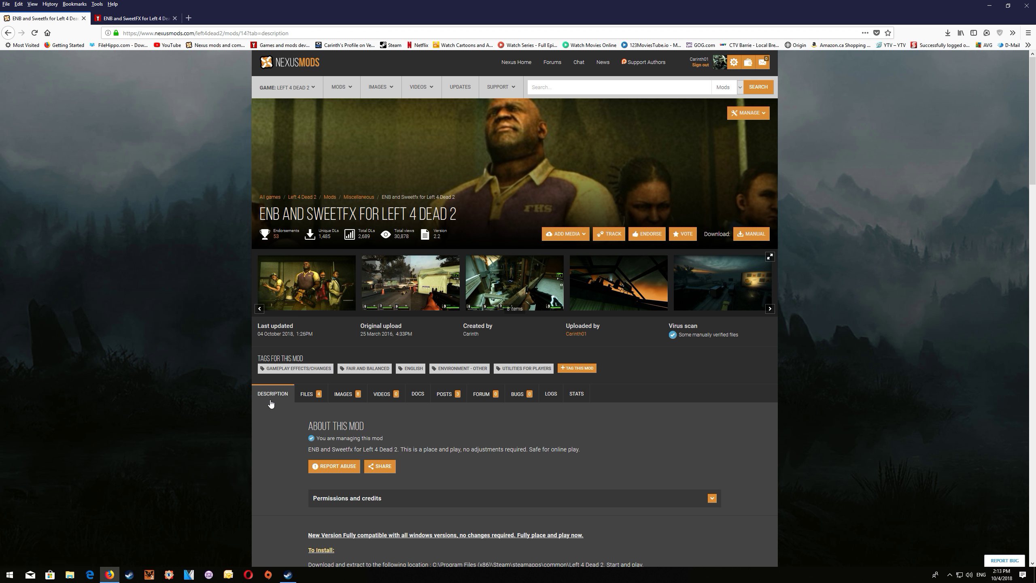
pyautogui.click(322, 392)
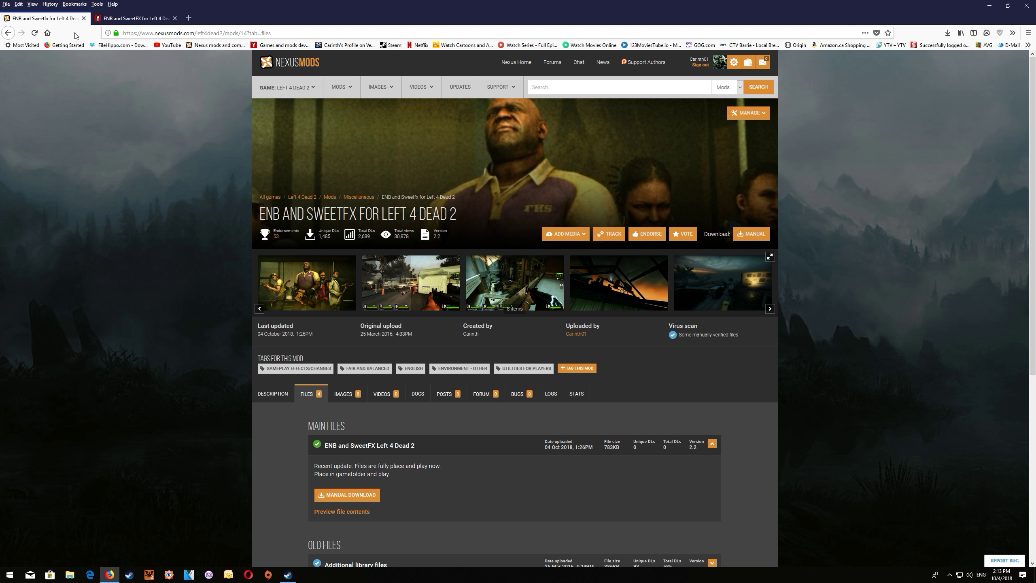
pyautogui.click(140, 19)
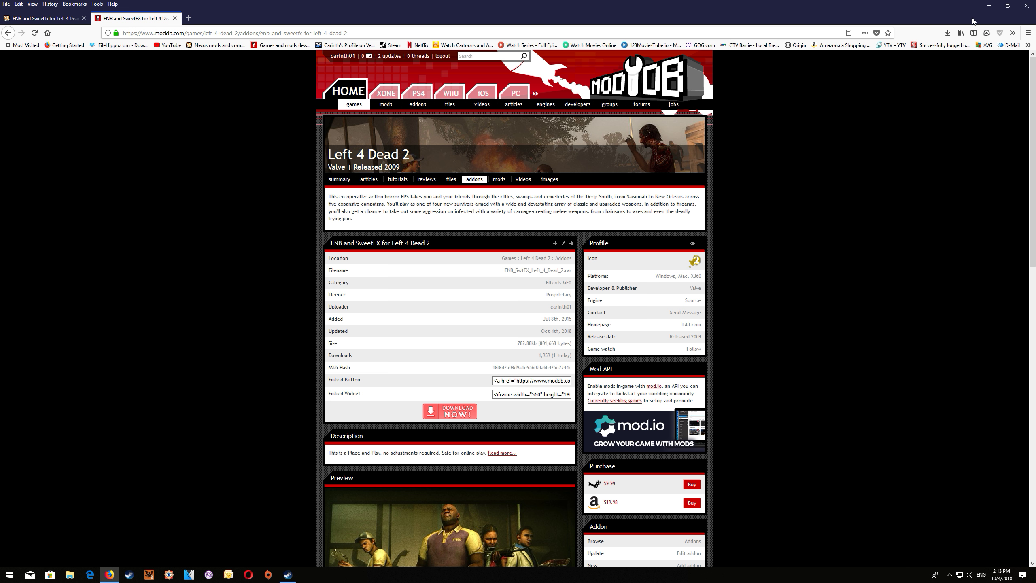
# Open the downloaded ENB_SwtFX_Left_4_Dead_2.rar in WinRAR from Firefox's downloads list.
pyautogui.click(947, 33)
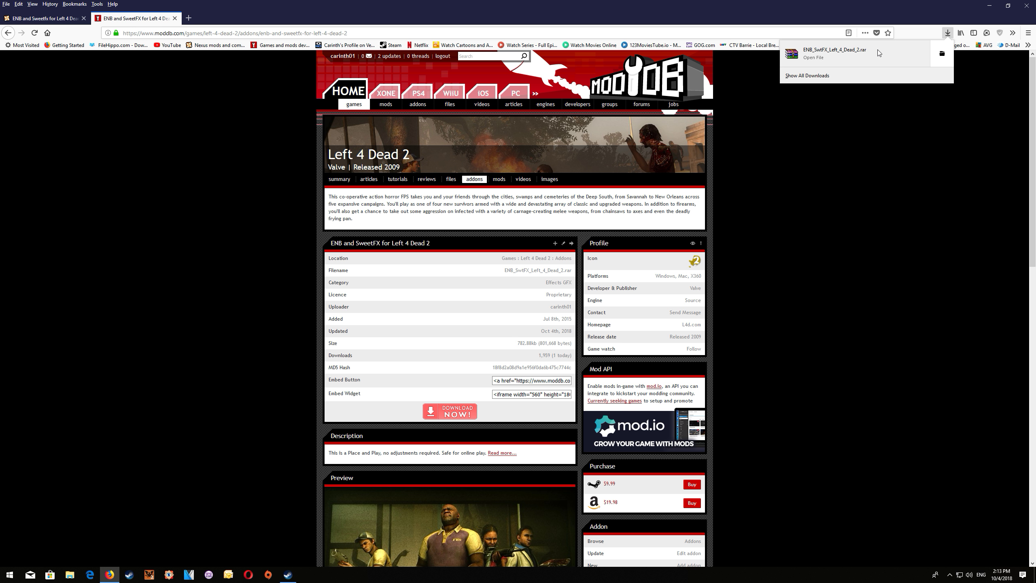
pyautogui.click(837, 60)
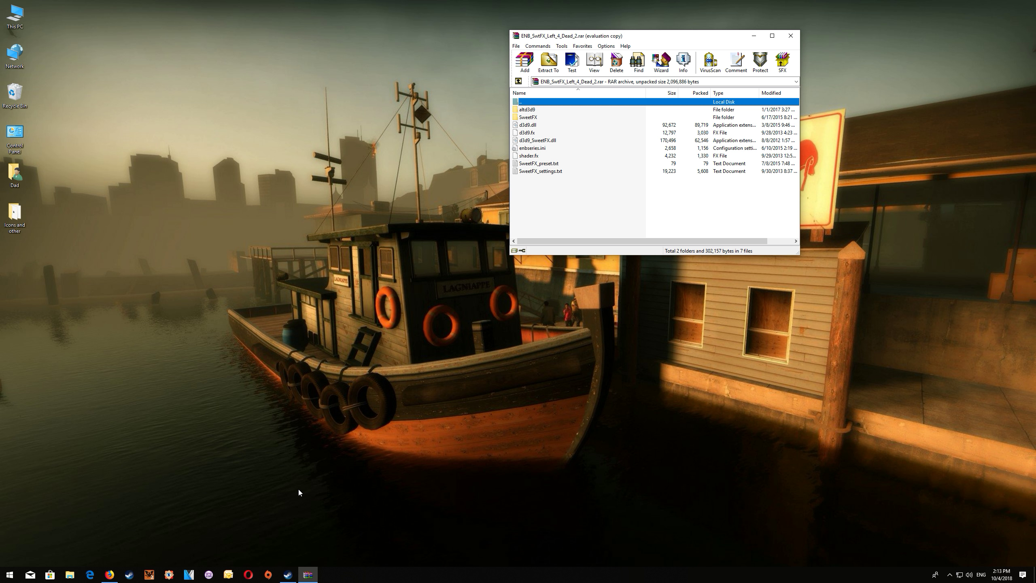
pyautogui.rightClick(27, 12)
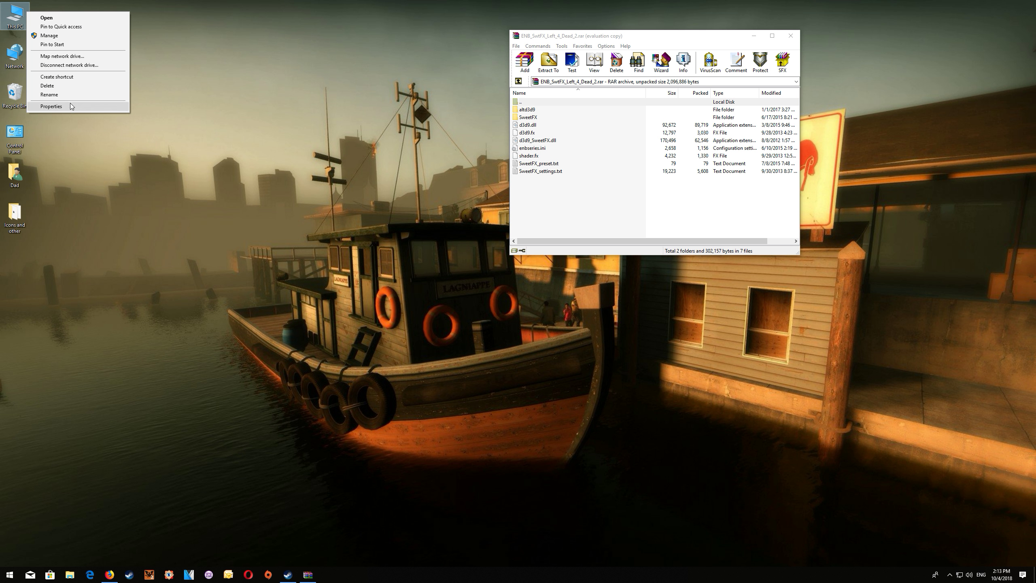
pyautogui.click(46, 17)
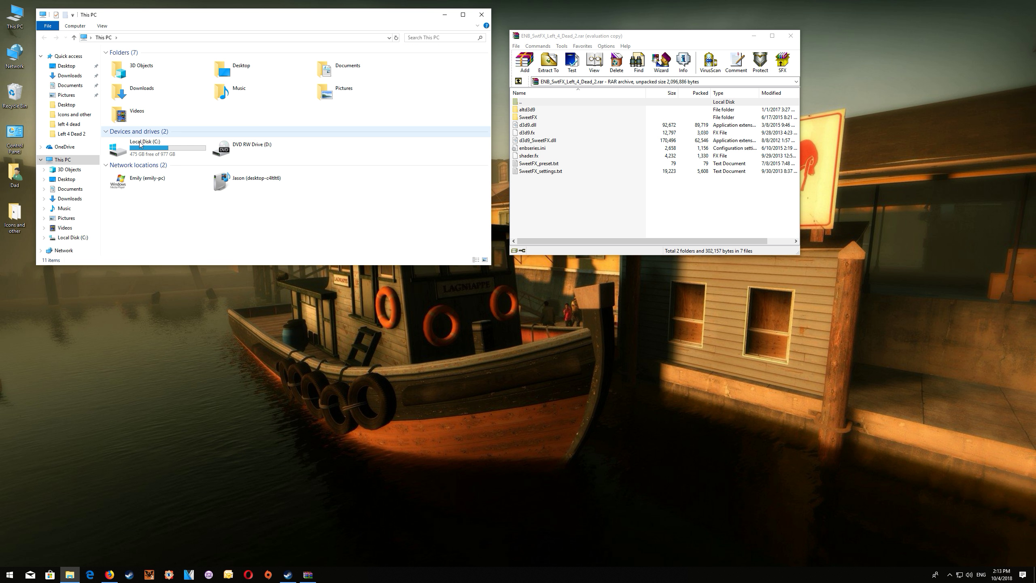
pyautogui.doubleClick(142, 157)
pyautogui.doubleClick(157, 117)
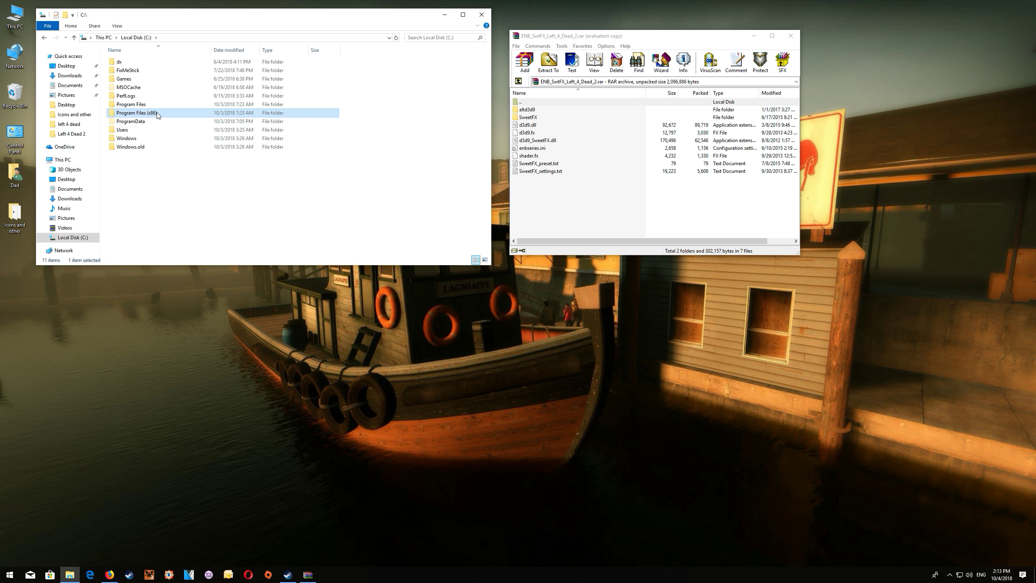
pyautogui.scroll(-3, 167, 162)
pyautogui.doubleClick(133, 234)
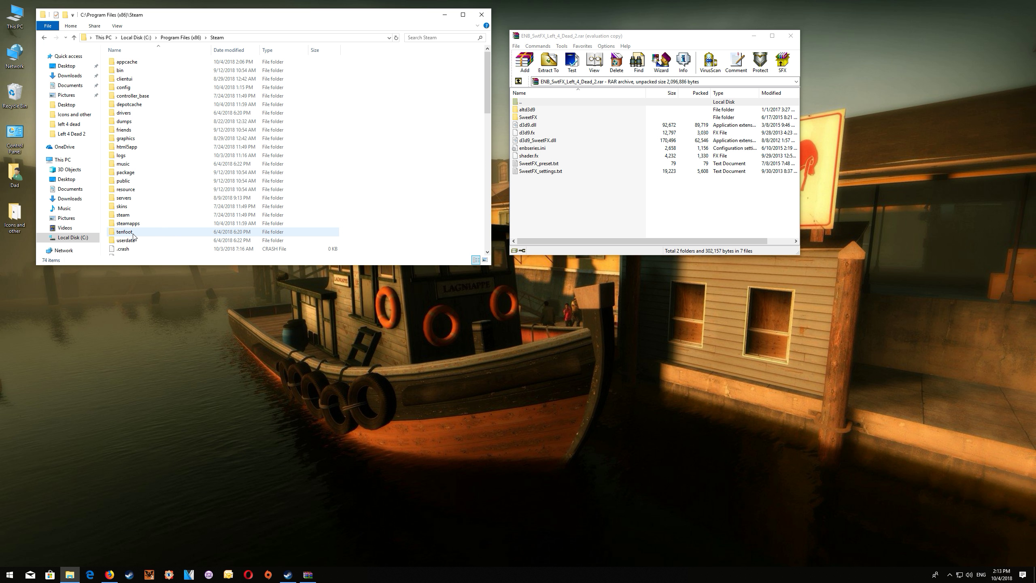
pyautogui.doubleClick(142, 224)
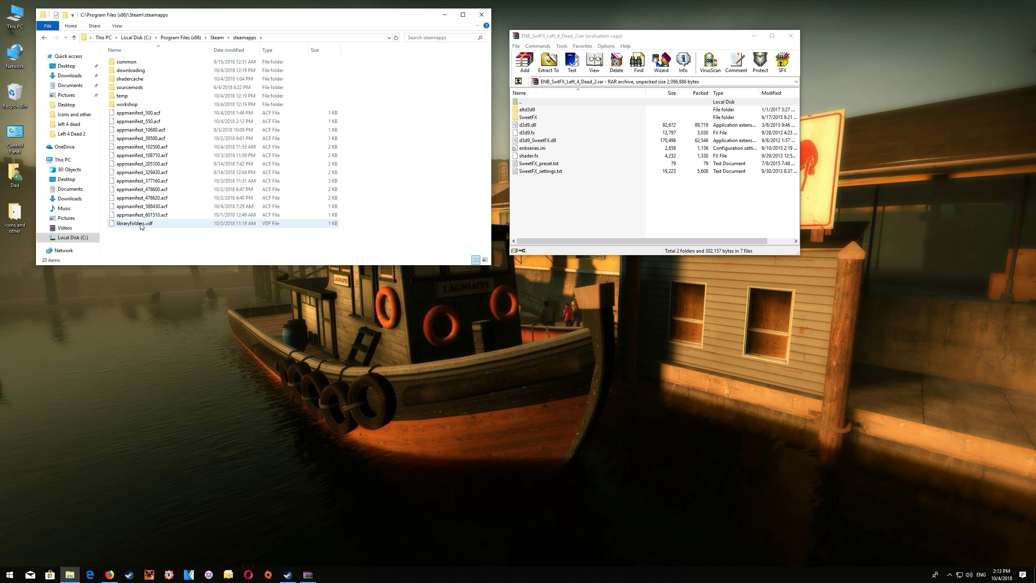
pyautogui.doubleClick(126, 61)
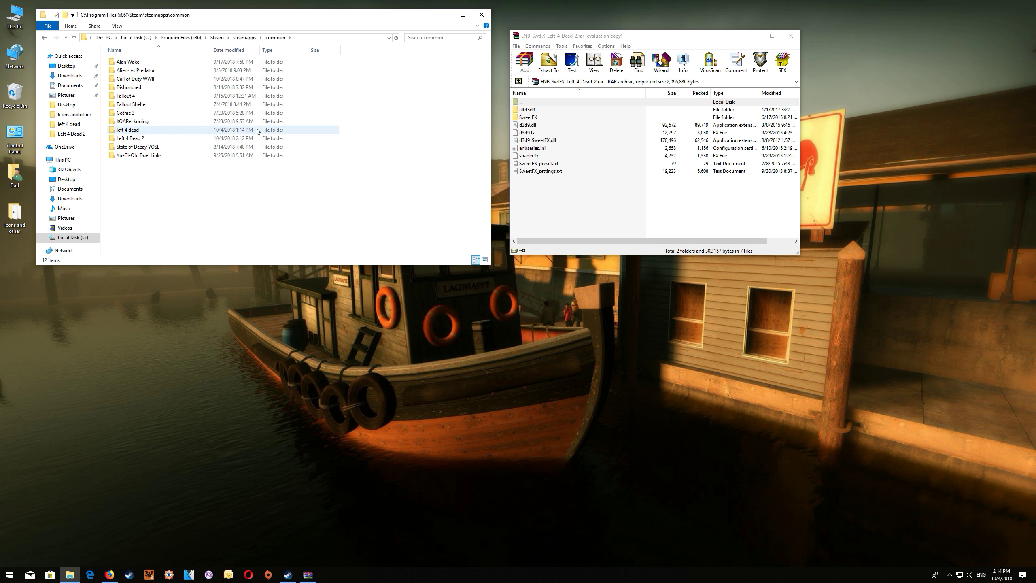
pyautogui.doubleClick(140, 141)
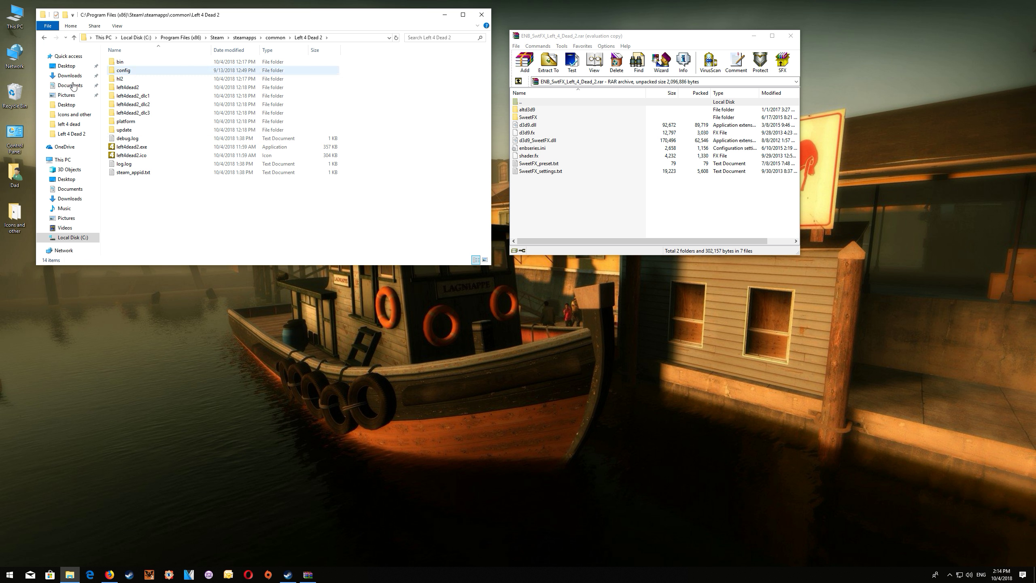
# Close the old folder window and open Left 4 Dead 2's local files through Steam's game Properties.
pyautogui.click(481, 15)
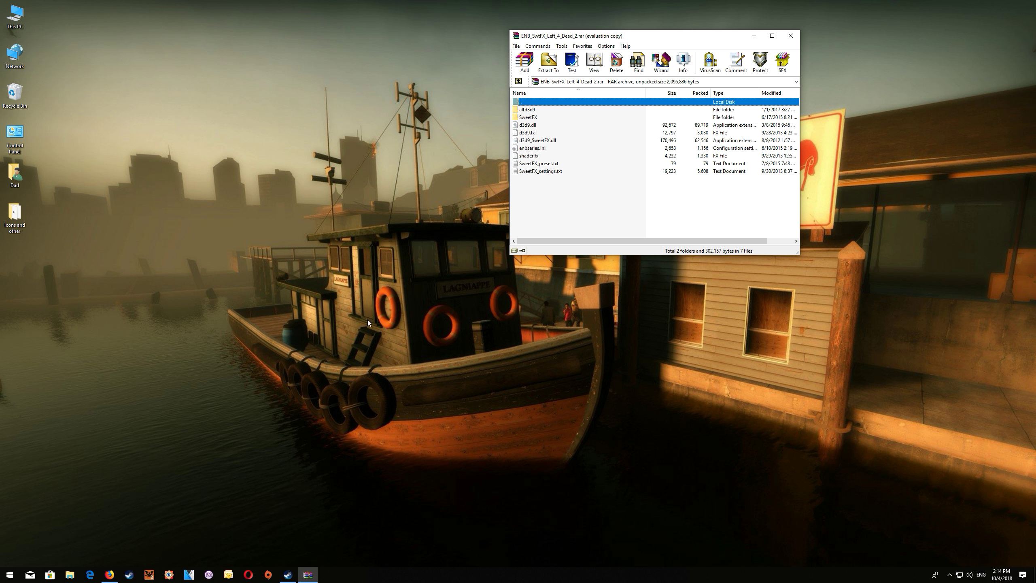
pyautogui.click(287, 574)
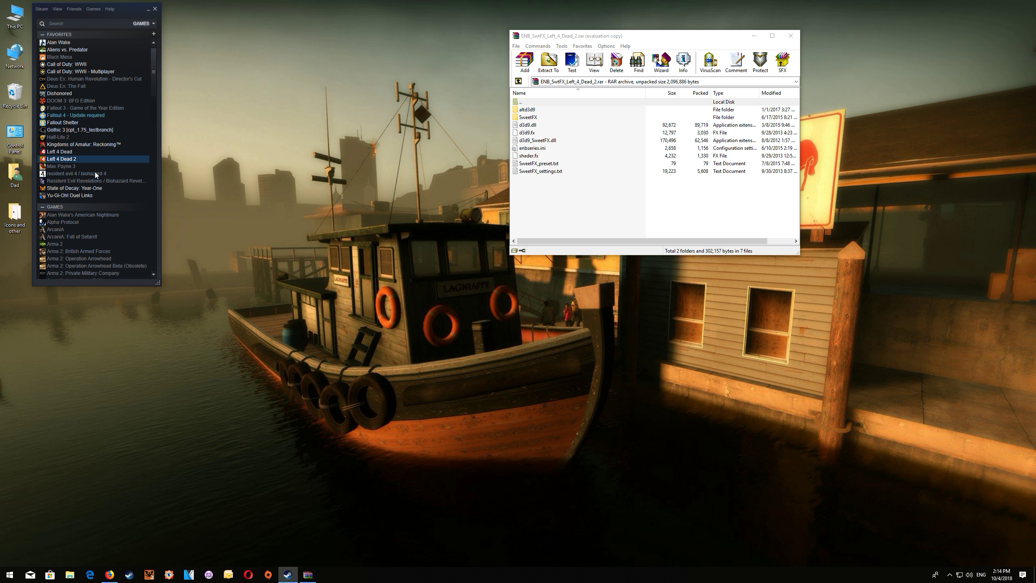
pyautogui.rightClick(71, 162)
pyautogui.click(97, 276)
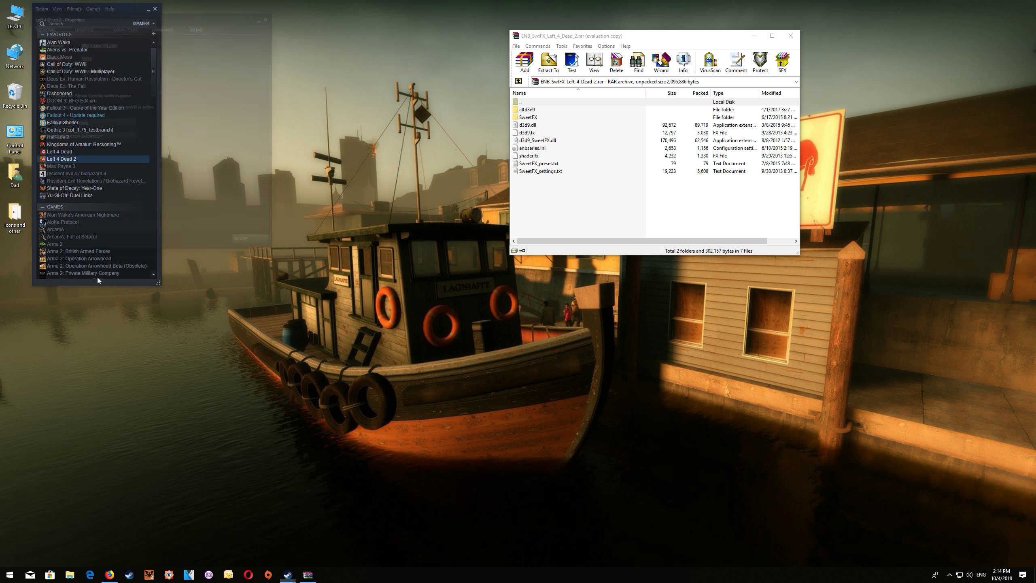
pyautogui.click(133, 27)
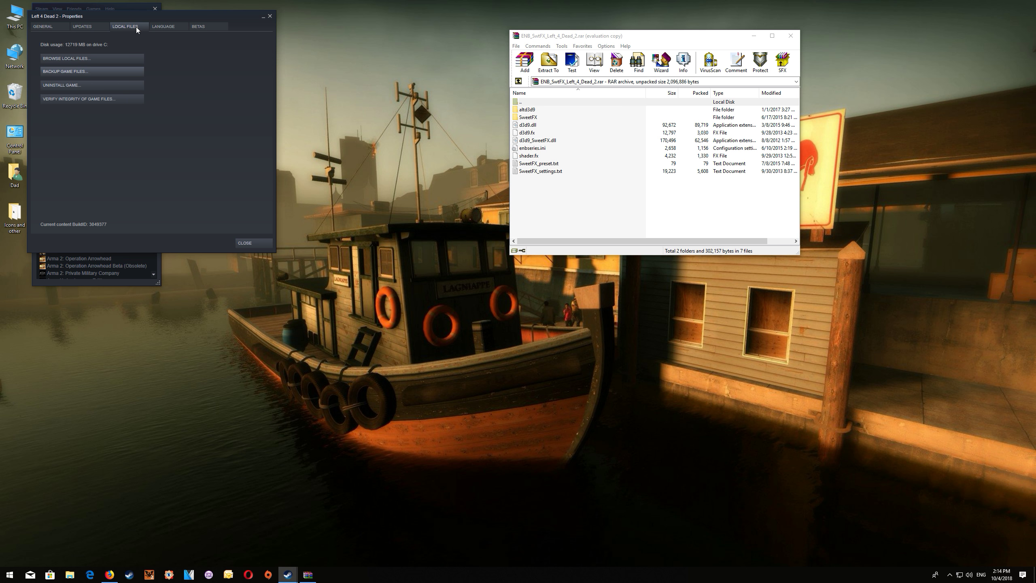
pyautogui.click(99, 58)
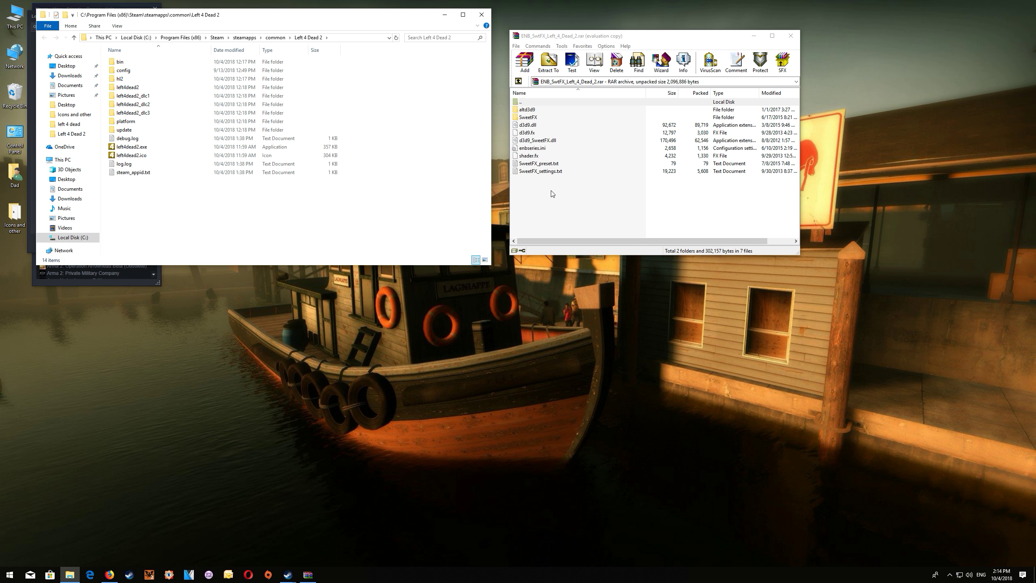
# Drag all nine archive entries into the Left 4 Dead 2 folder, then close WinRAR and the Properties dialog.
pyautogui.moveTo(552, 193); pyautogui.dragTo(373, 215)
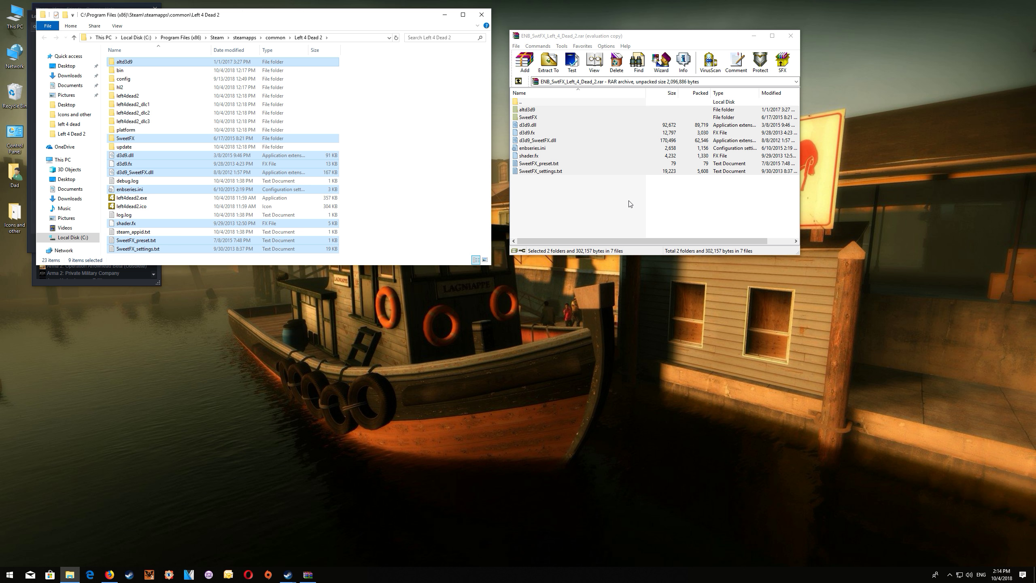
pyautogui.click(790, 36)
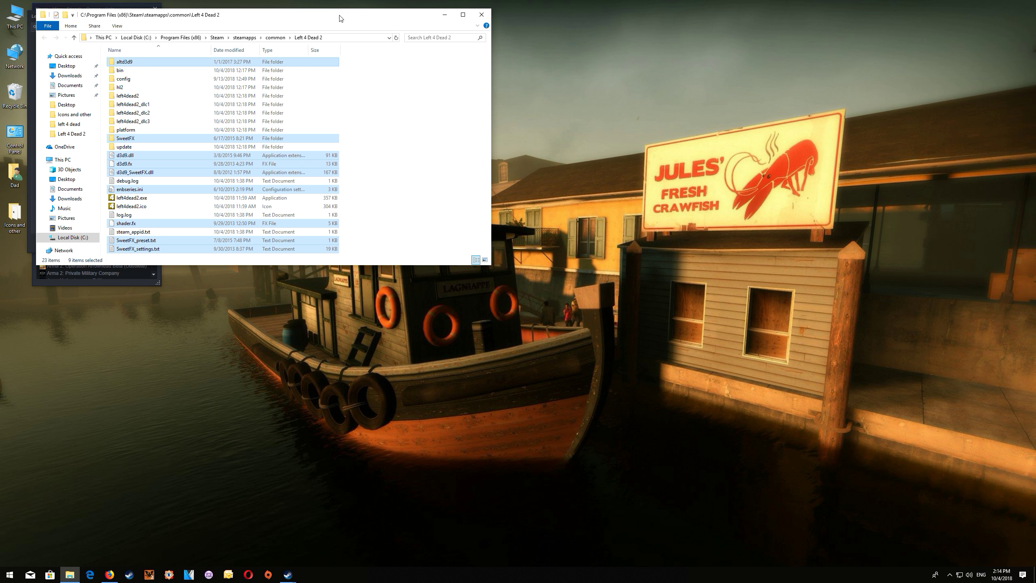
pyautogui.moveTo(341, 18); pyautogui.dragTo(669, 43)
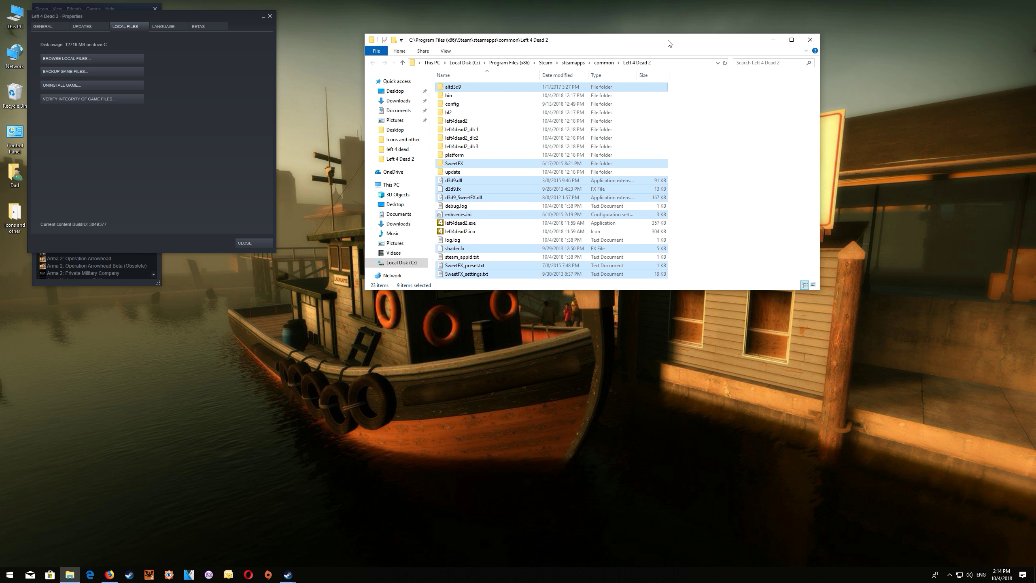
pyautogui.click(270, 16)
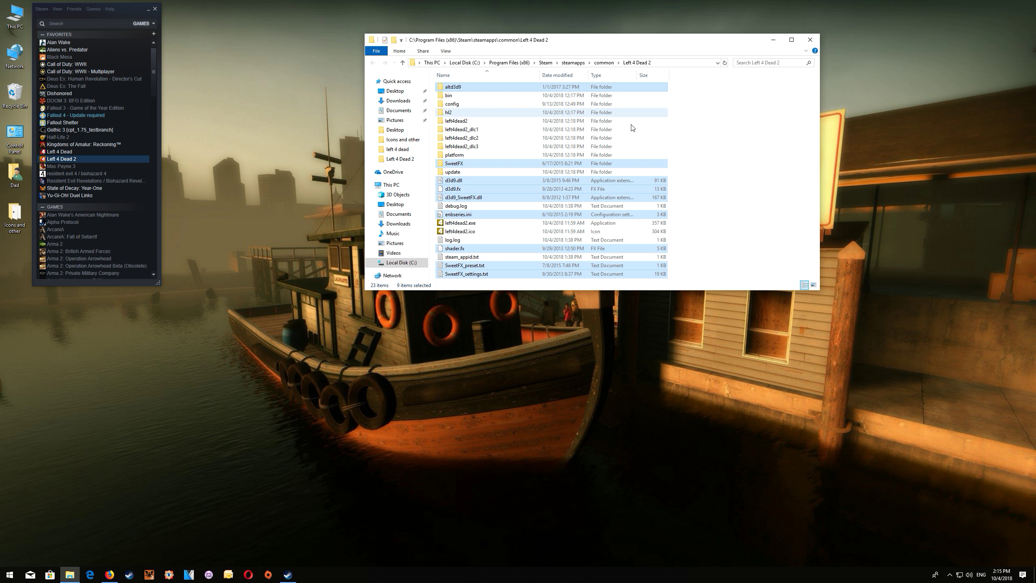
# Copy d3d9.dll from altd3d9\blackmesa and go back to the Left 4 Dead 2 folder.
pyautogui.click(730, 128)
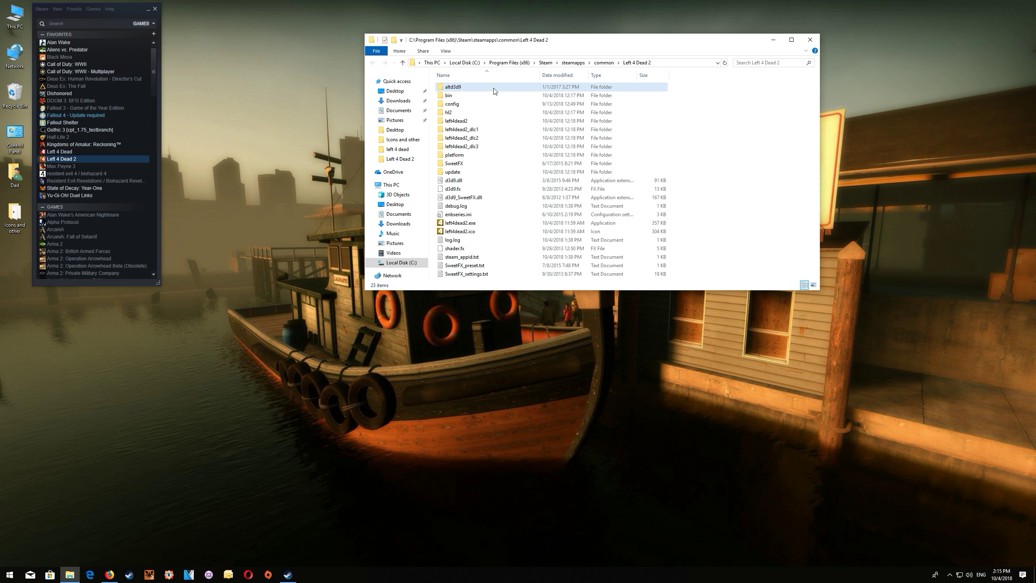
pyautogui.doubleClick(466, 88)
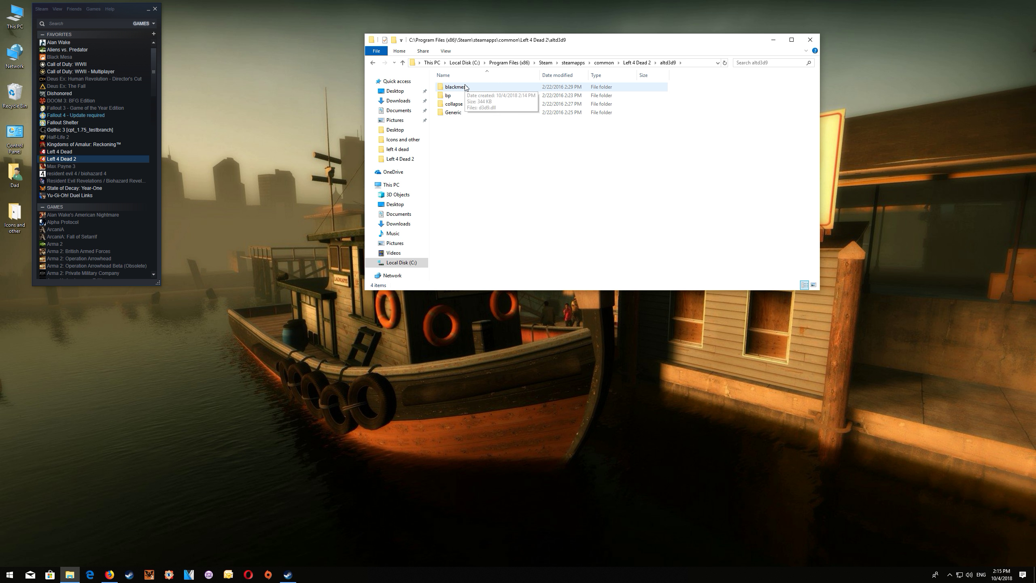
pyautogui.doubleClick(465, 87)
pyautogui.rightClick(458, 88)
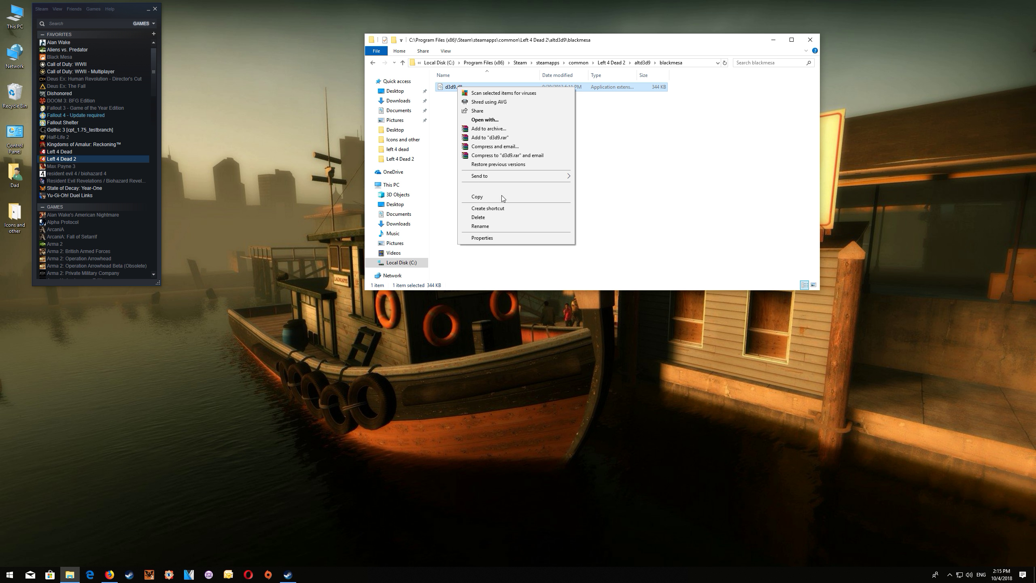
pyautogui.click(502, 196)
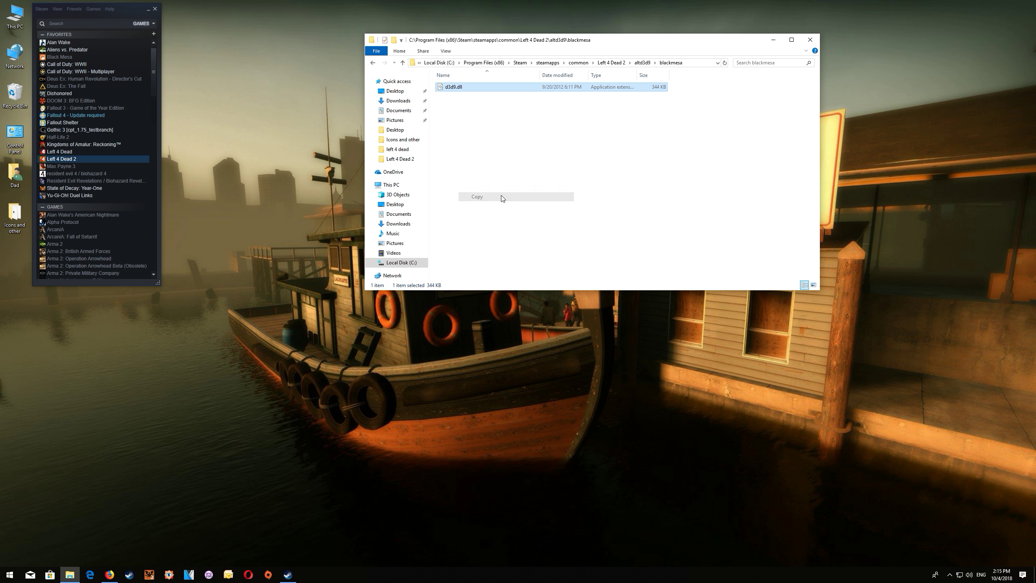
pyautogui.click(373, 62)
pyautogui.click(372, 62)
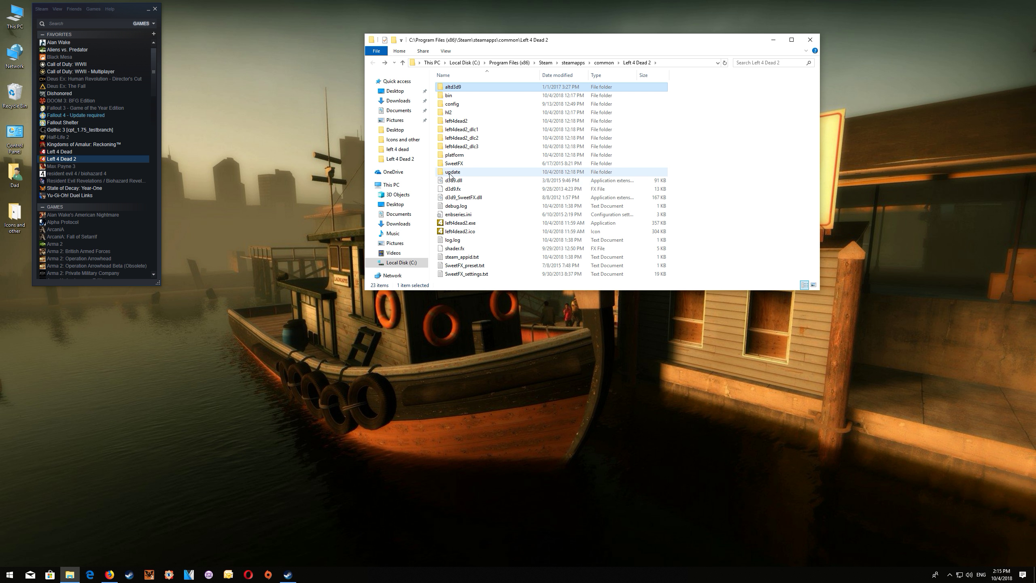
pyautogui.rightClick(725, 183)
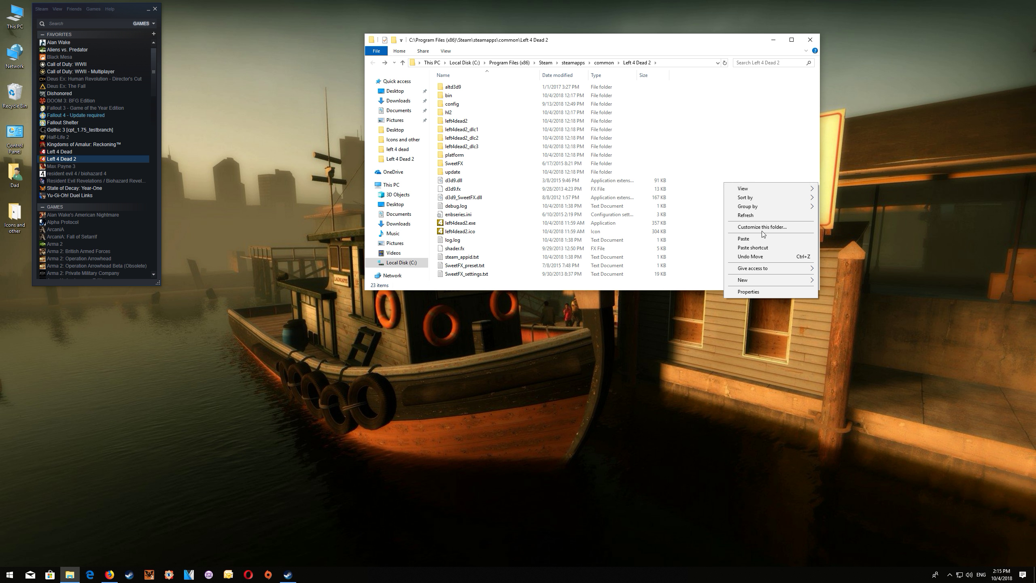
pyautogui.click(743, 238)
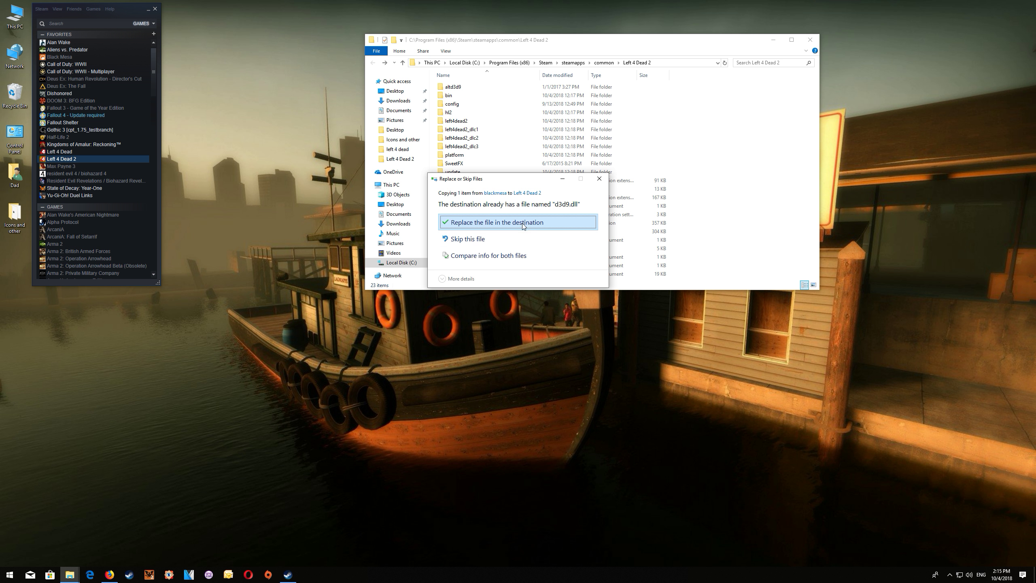
pyautogui.click(599, 180)
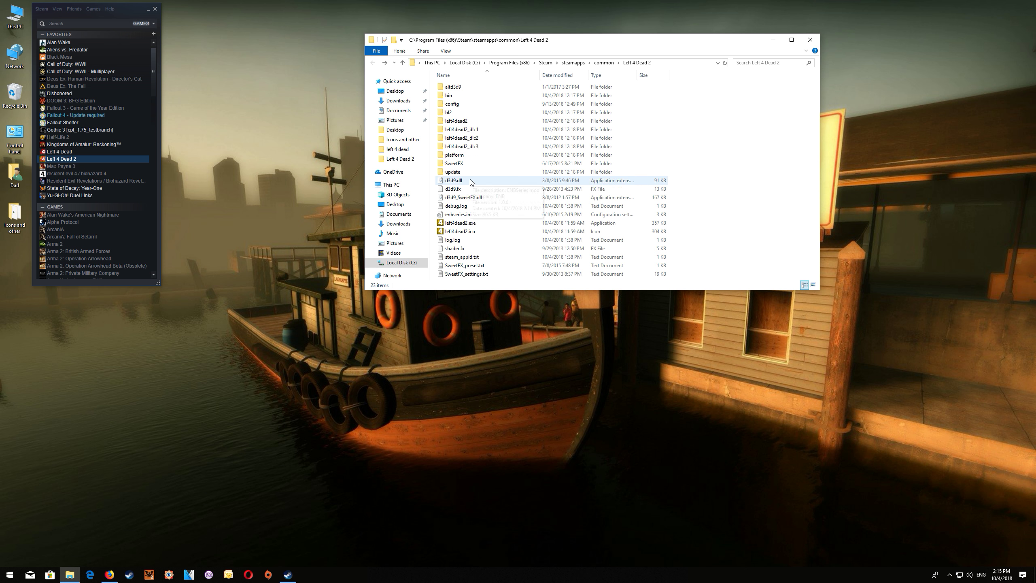
pyautogui.moveTo(470, 181)
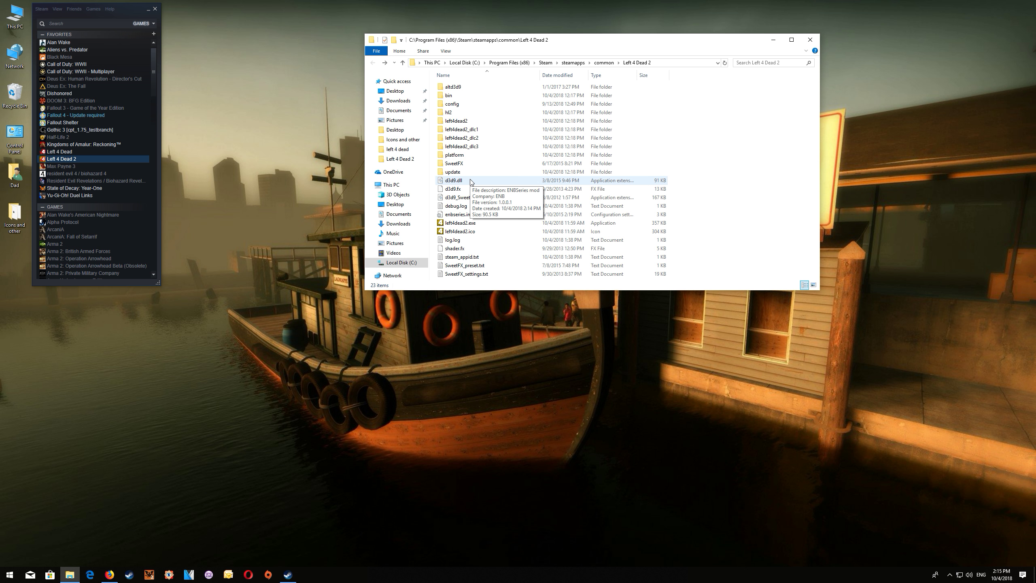
pyautogui.doubleClick(468, 88)
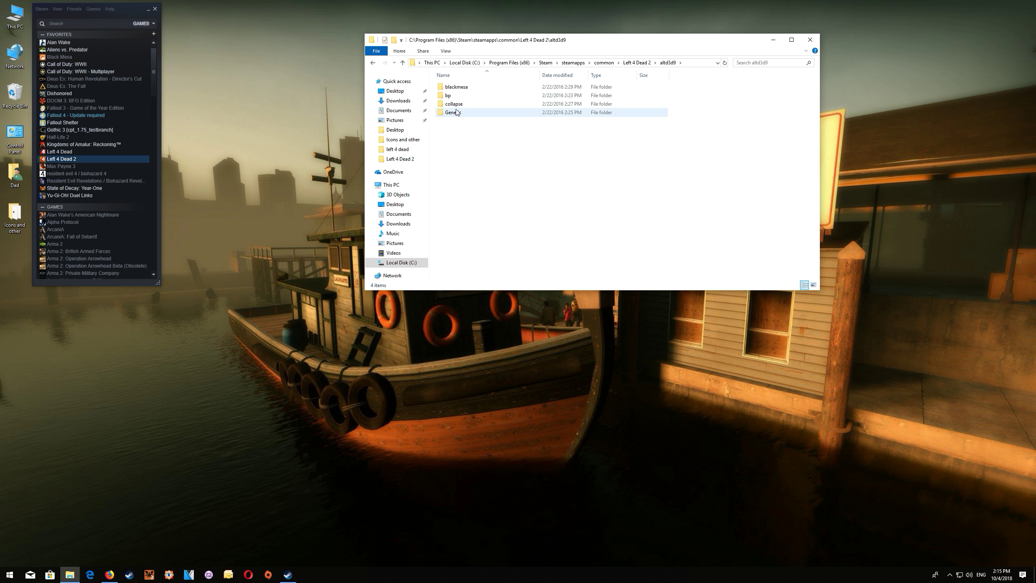
pyautogui.moveTo(475, 113)
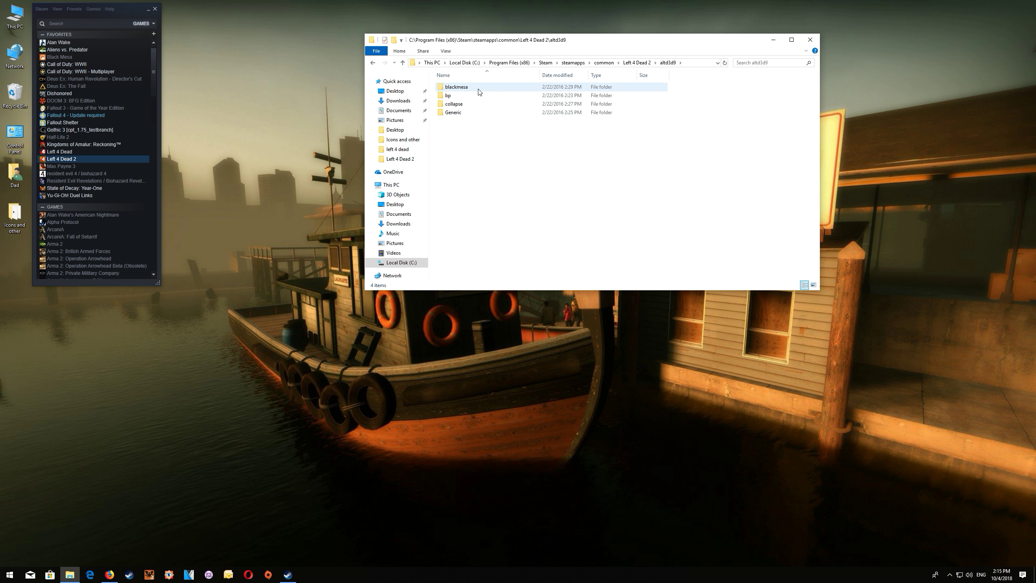
pyautogui.moveTo(476, 90)
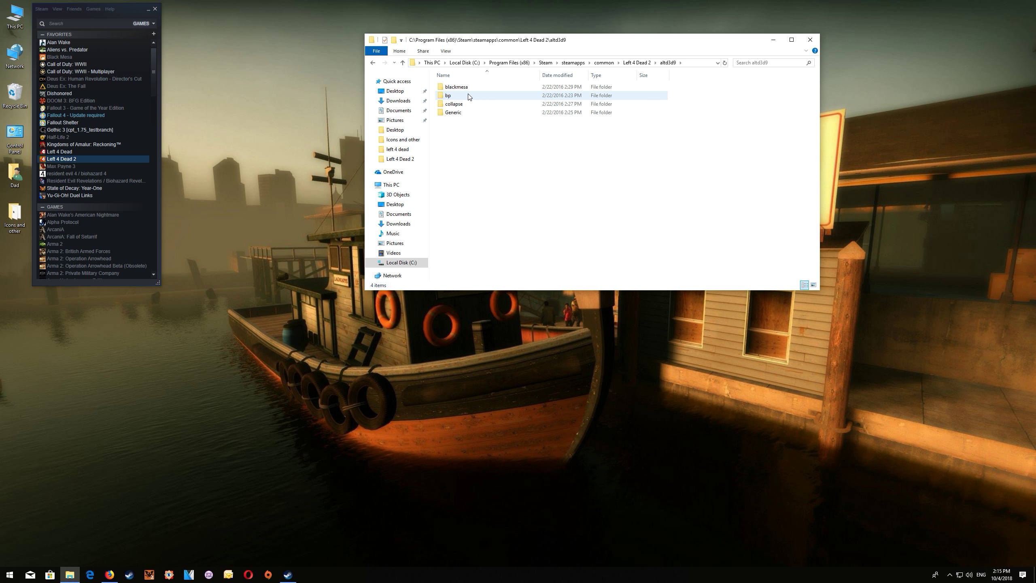
pyautogui.click(370, 63)
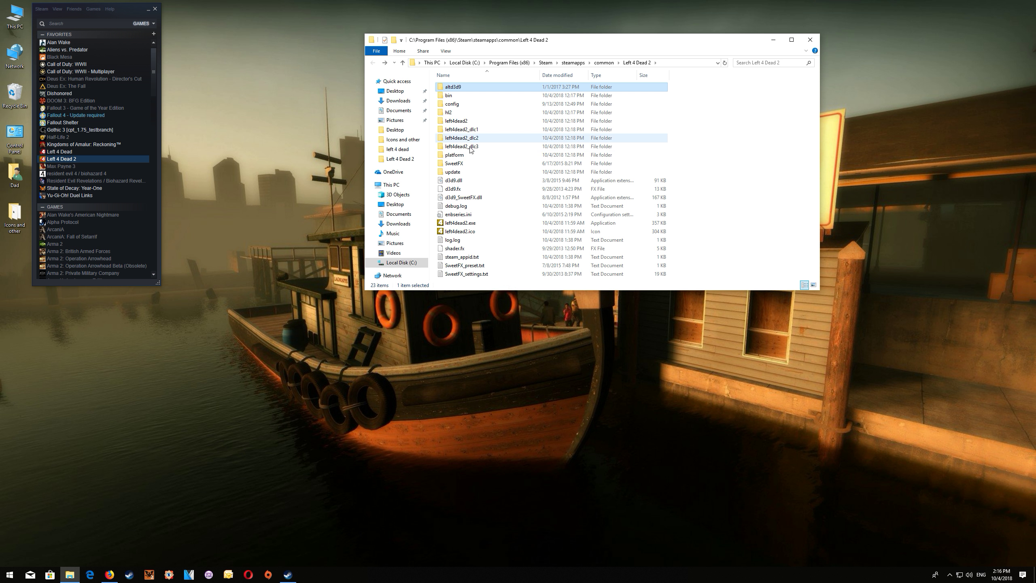
# Browse the SweetFX\Presets folder, then go back up to the Left 4 Dead 2 folder.
pyautogui.doubleClick(464, 163)
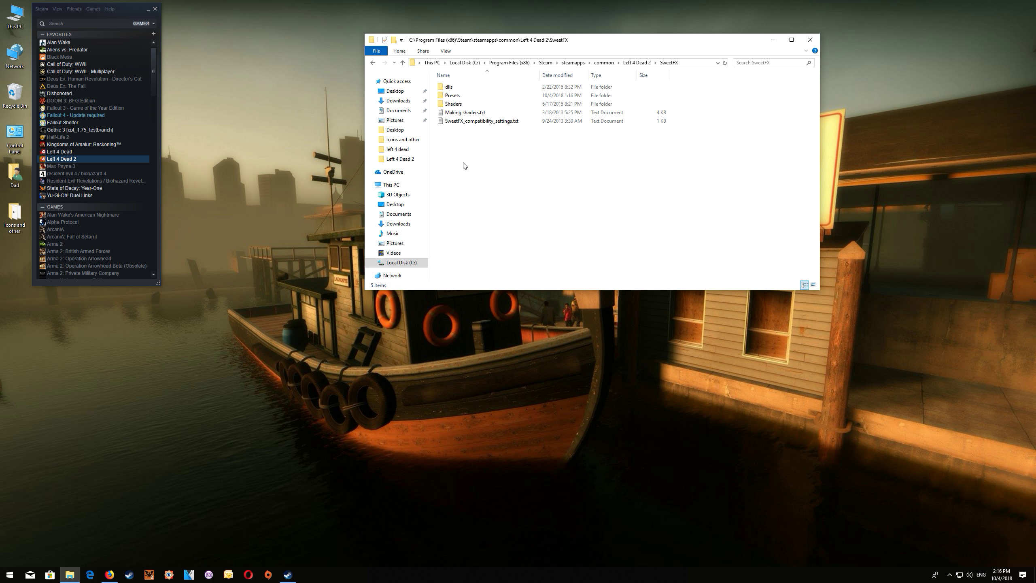
pyautogui.doubleClick(452, 96)
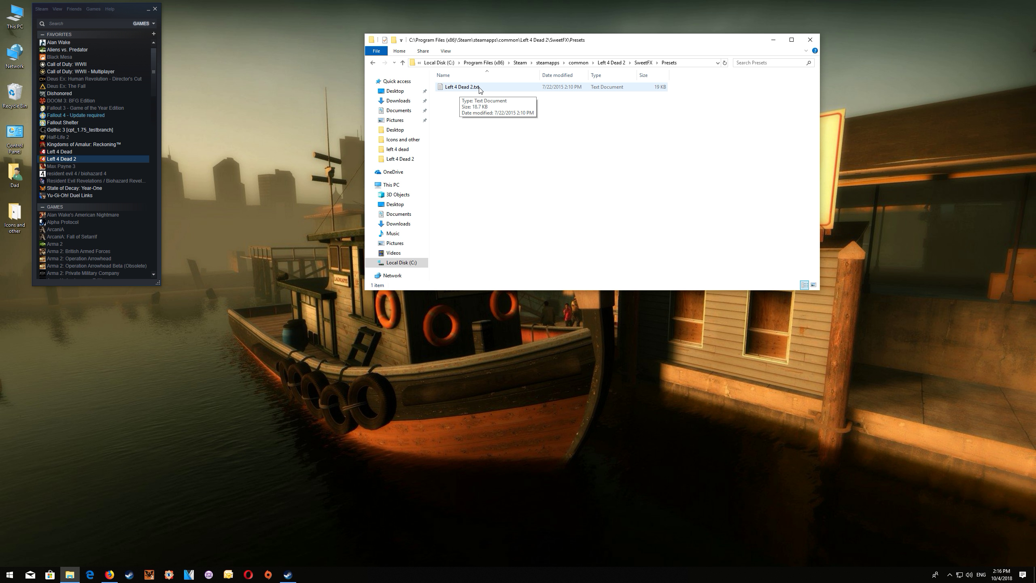
pyautogui.click(372, 63)
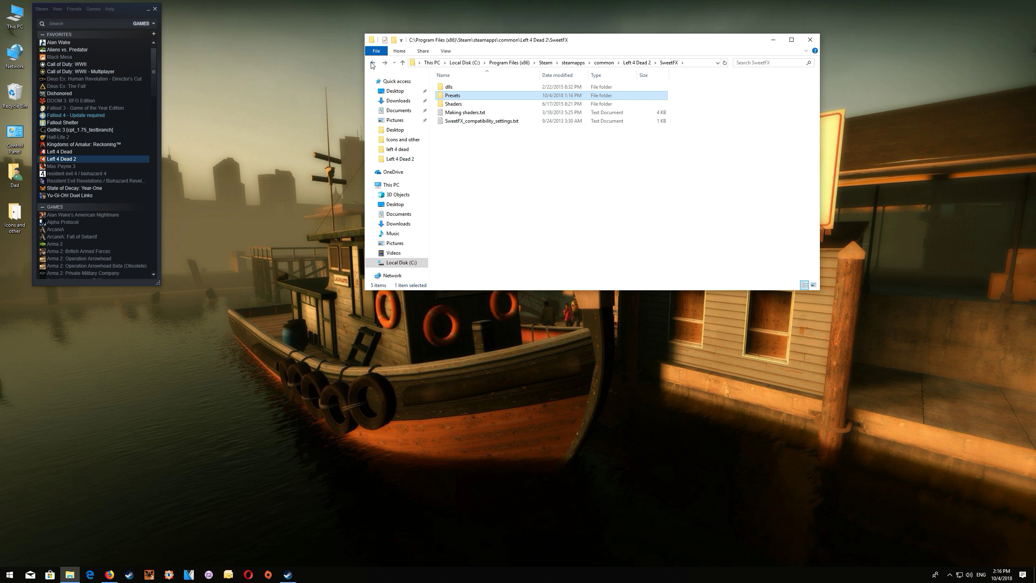
pyautogui.click(372, 63)
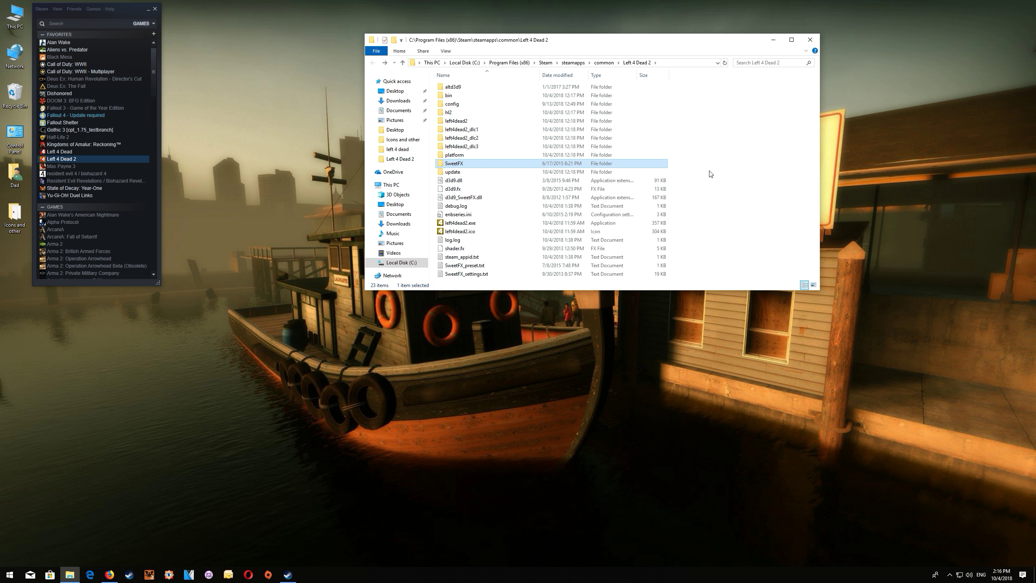
# Close the game folder and Firefox's WinRAR tab, then read the mod's Nexus install instructions.
pyautogui.click(805, 41)
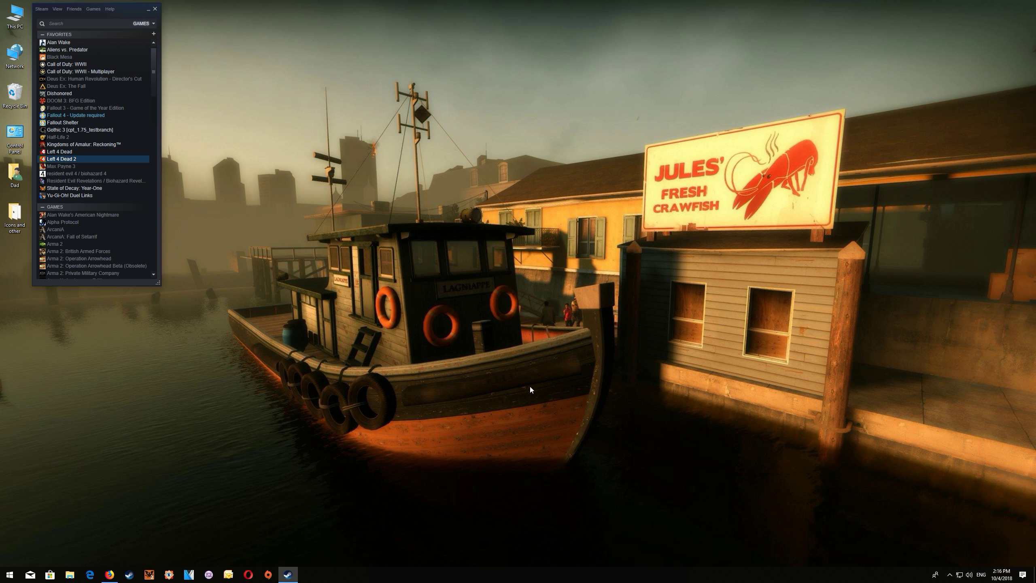
pyautogui.click(109, 574)
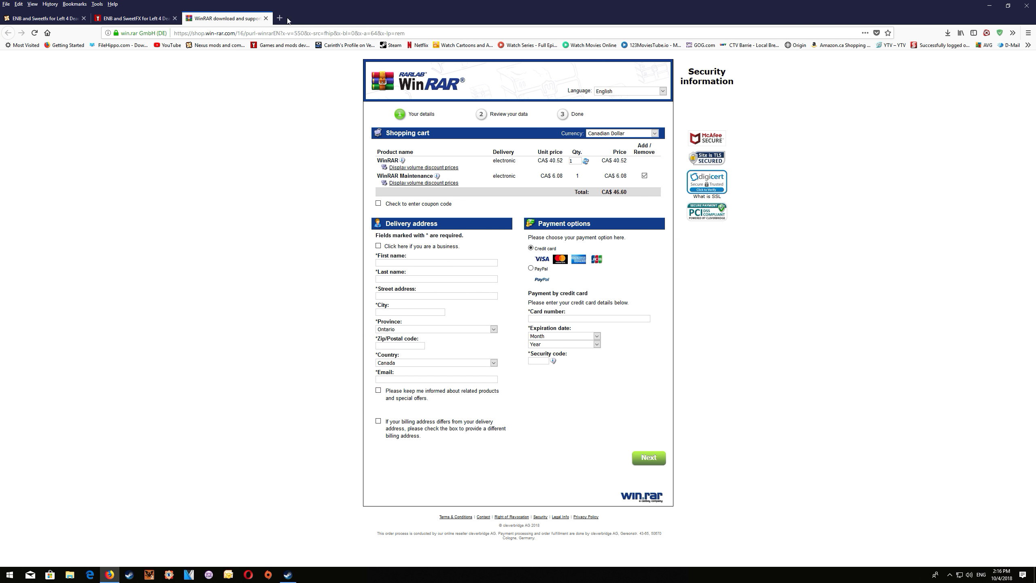
pyautogui.click(266, 18)
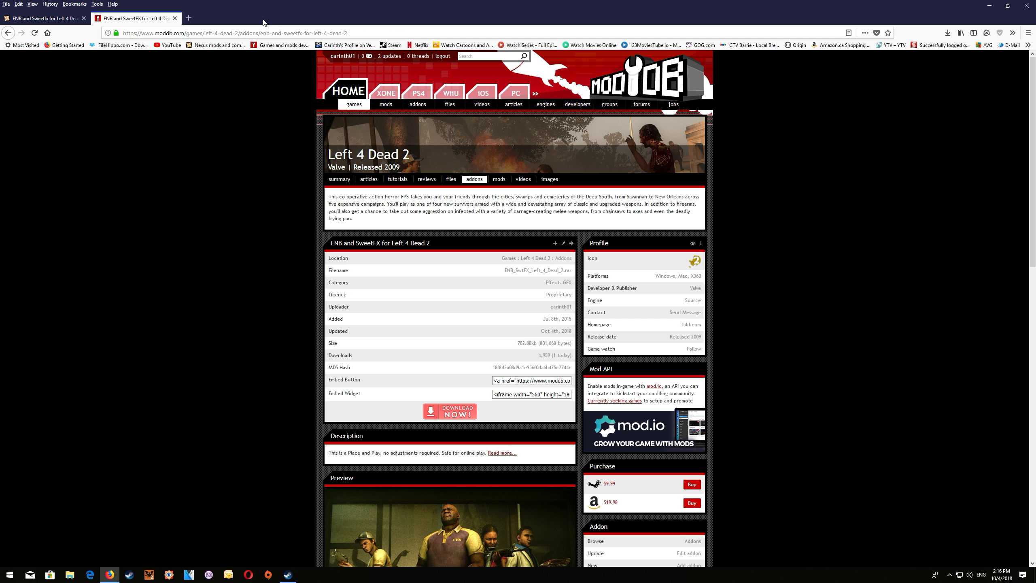
pyautogui.click(72, 19)
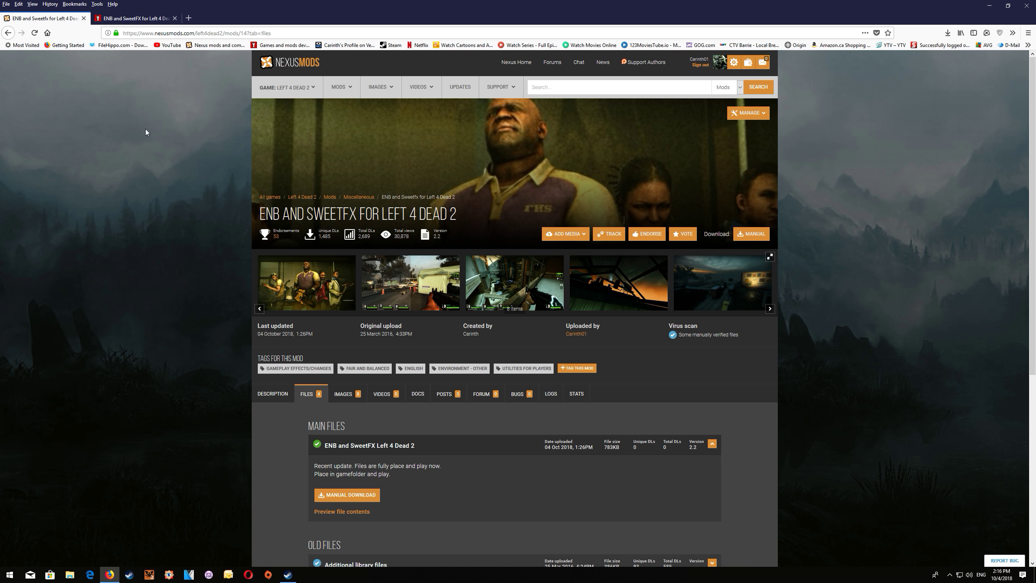
pyautogui.click(272, 393)
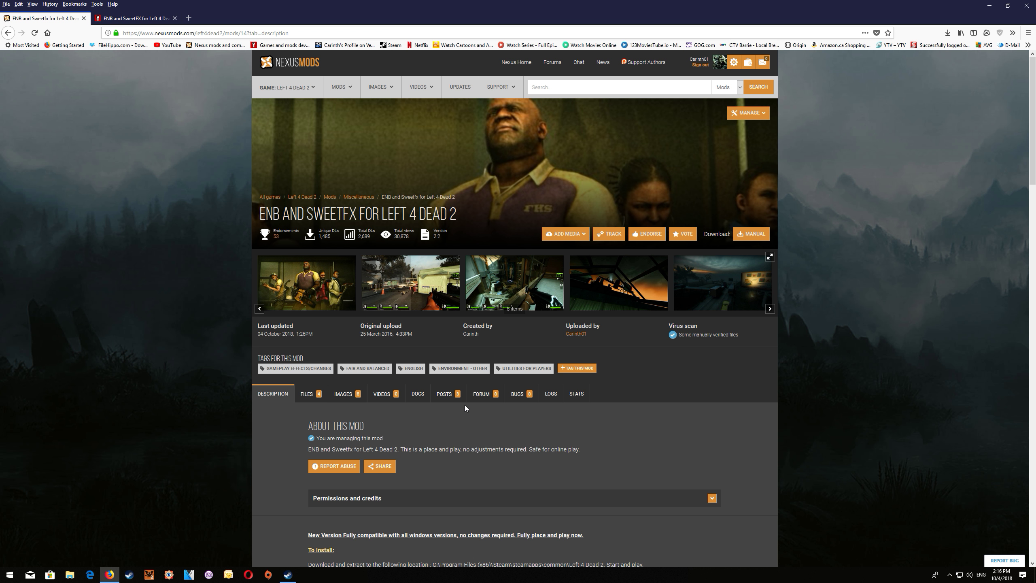
pyautogui.scroll(-3, 495, 473)
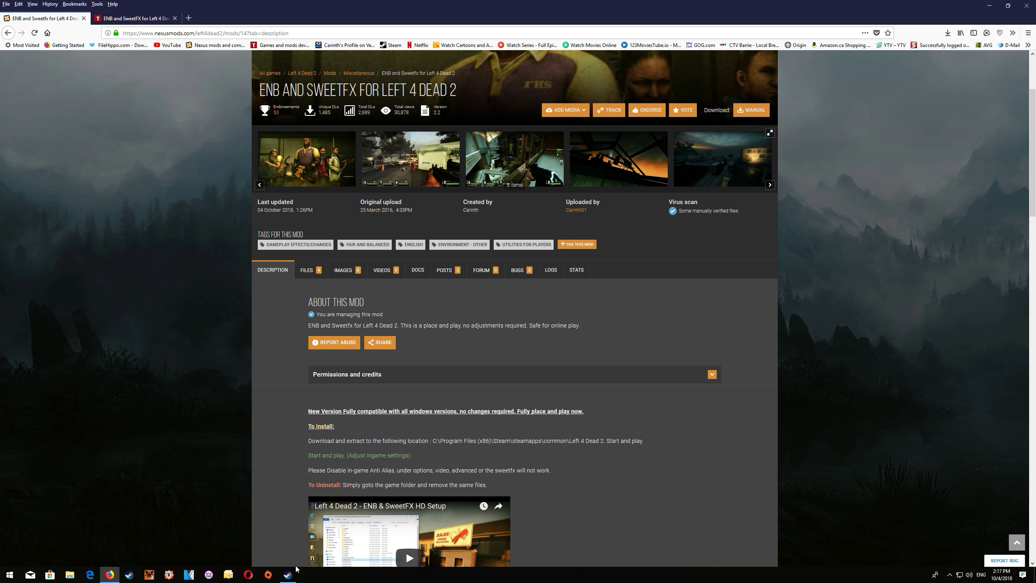
# Reopen the Left 4 Dead 2 install folder via Steam's Properties > Local Files > Browse Local Files.
pyautogui.click(290, 574)
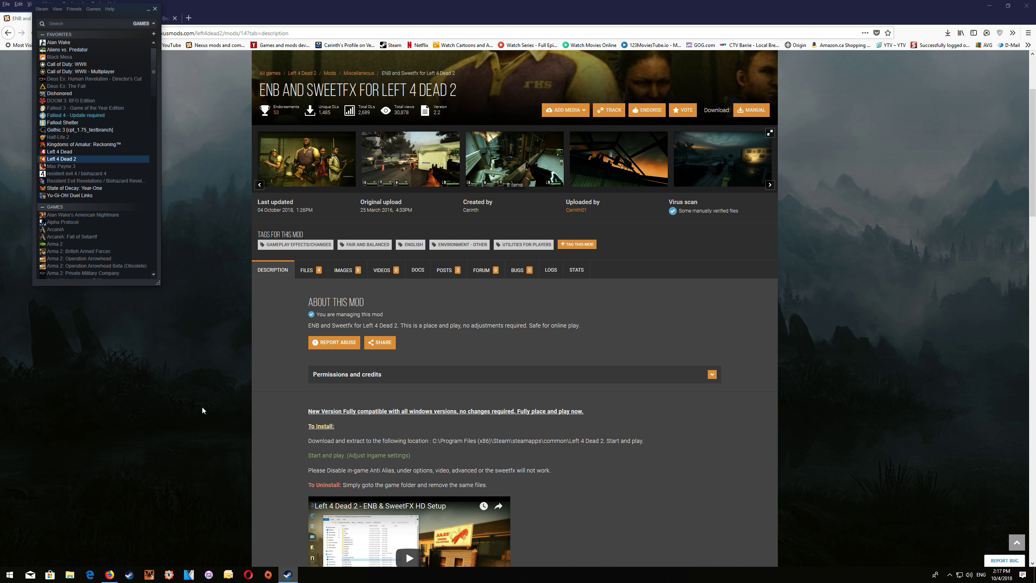
pyautogui.rightClick(85, 160)
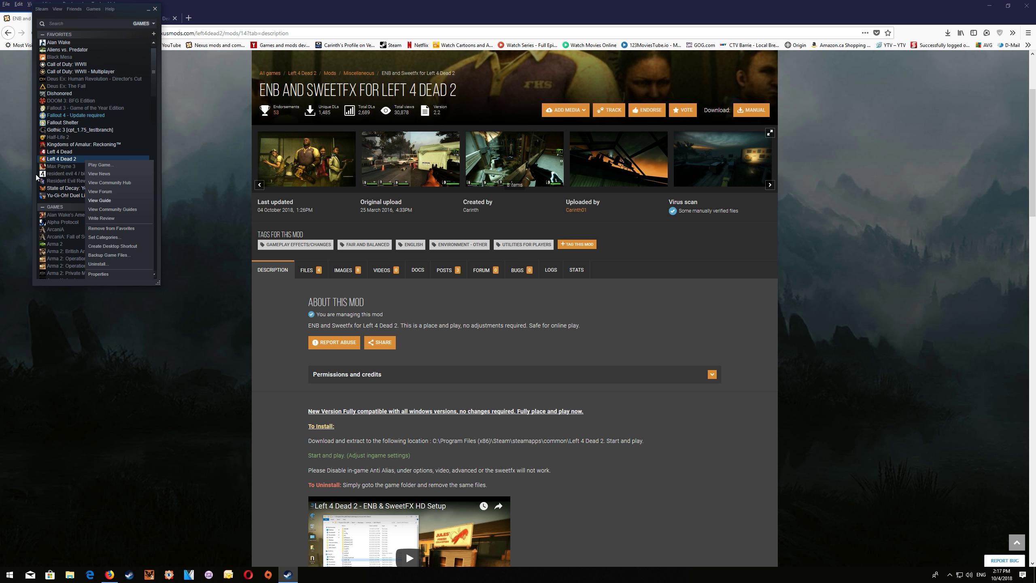
pyautogui.click(126, 274)
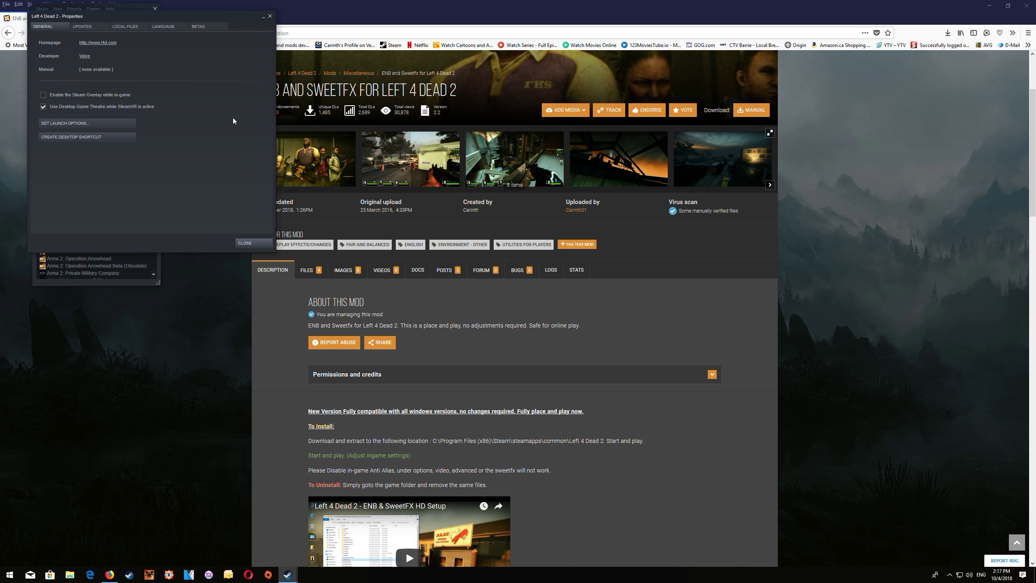
pyautogui.click(134, 28)
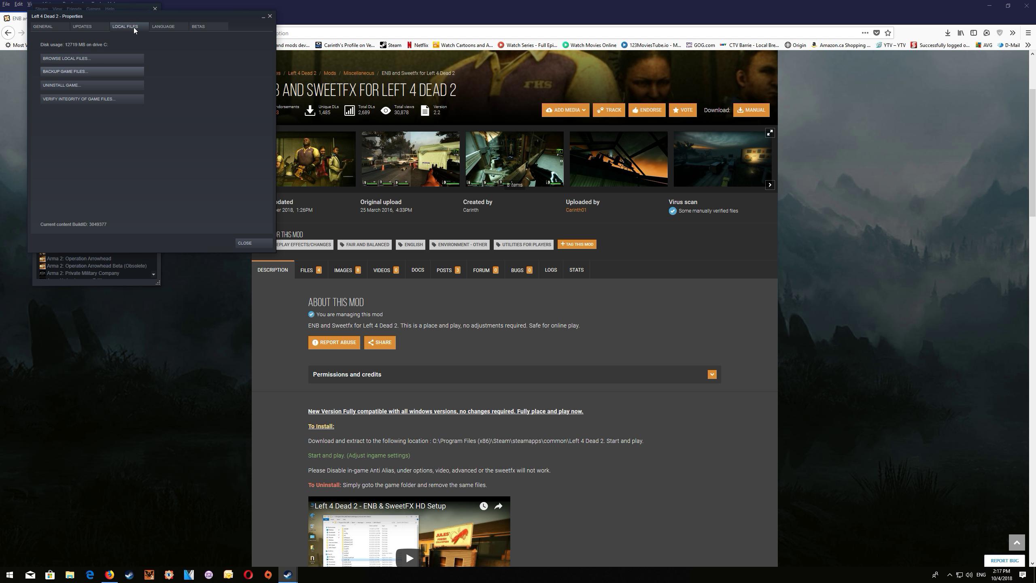
pyautogui.click(117, 61)
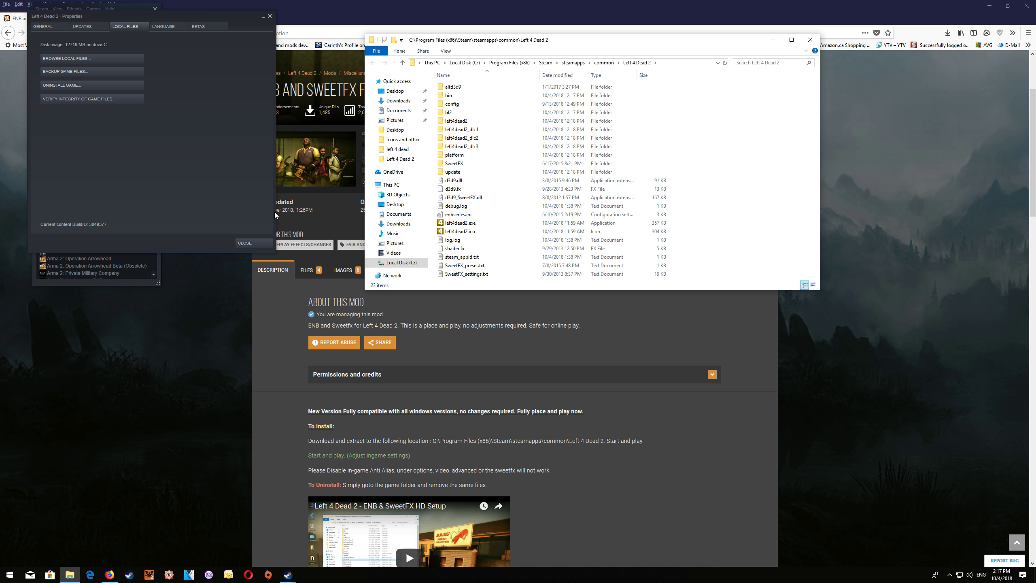
# Copy the name text 'left4dead2.exe' from the file's rename field in the game folder.
pyautogui.click(463, 225)
pyautogui.click(463, 226)
pyautogui.hotkey('ctrl', 'a')
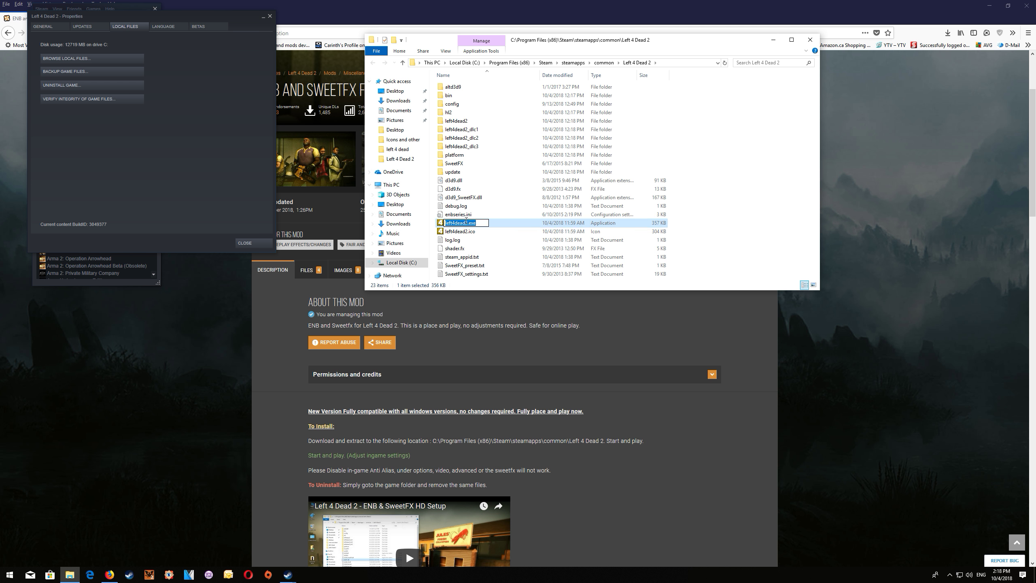
pyautogui.rightClick(464, 223)
pyautogui.click(477, 248)
pyautogui.click(949, 574)
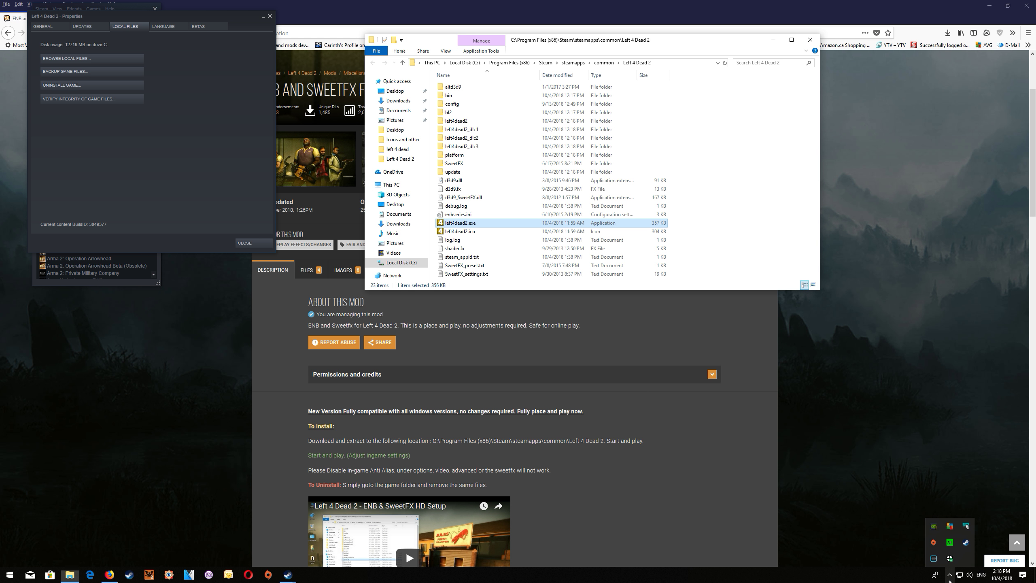
# Launch CleanMem's Settings Wizard from the tray and advance to the Only List step.
pyautogui.rightClick(949, 542)
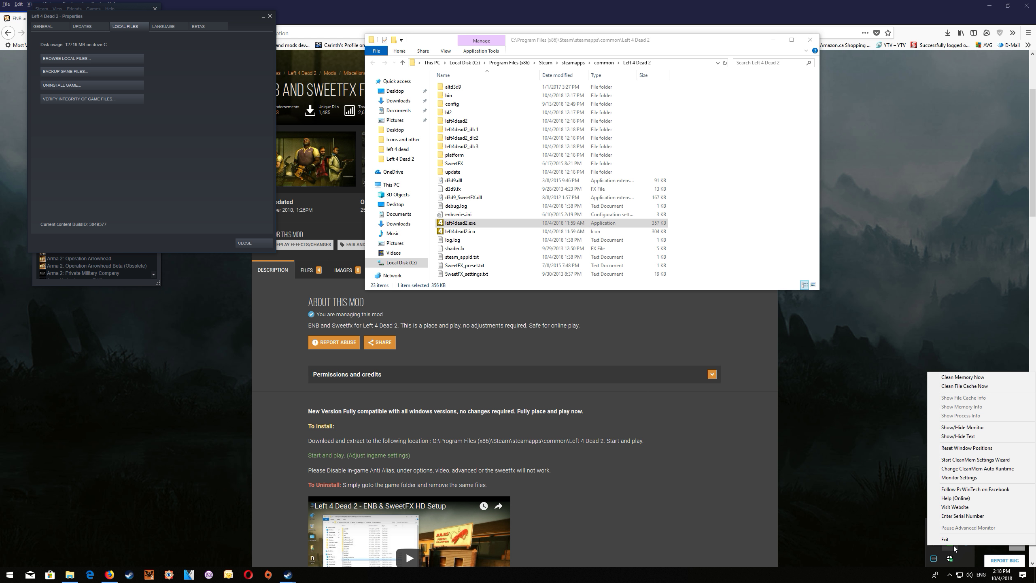
pyautogui.click(975, 460)
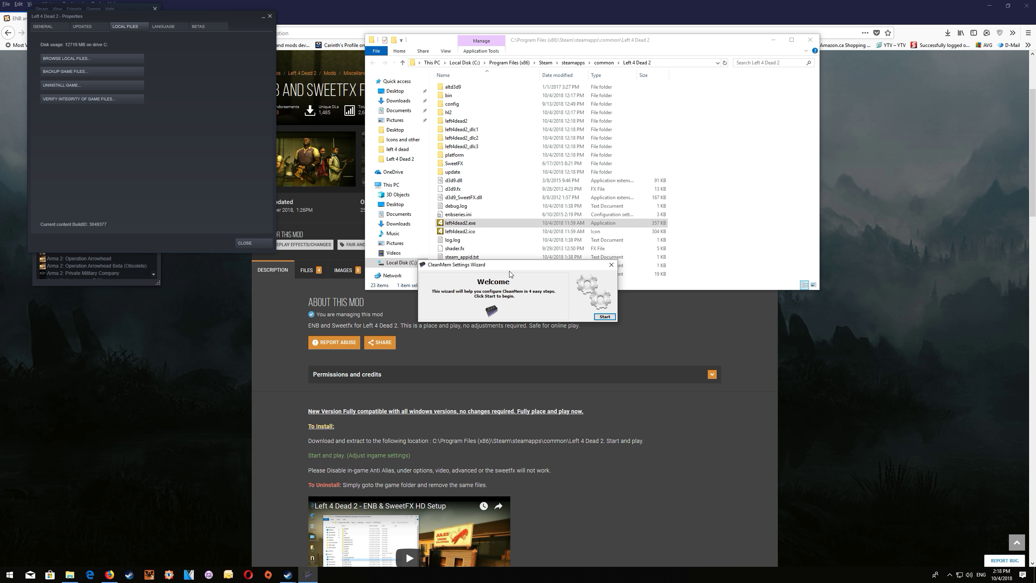
pyautogui.click(605, 317)
pyautogui.click(604, 317)
pyautogui.click(605, 317)
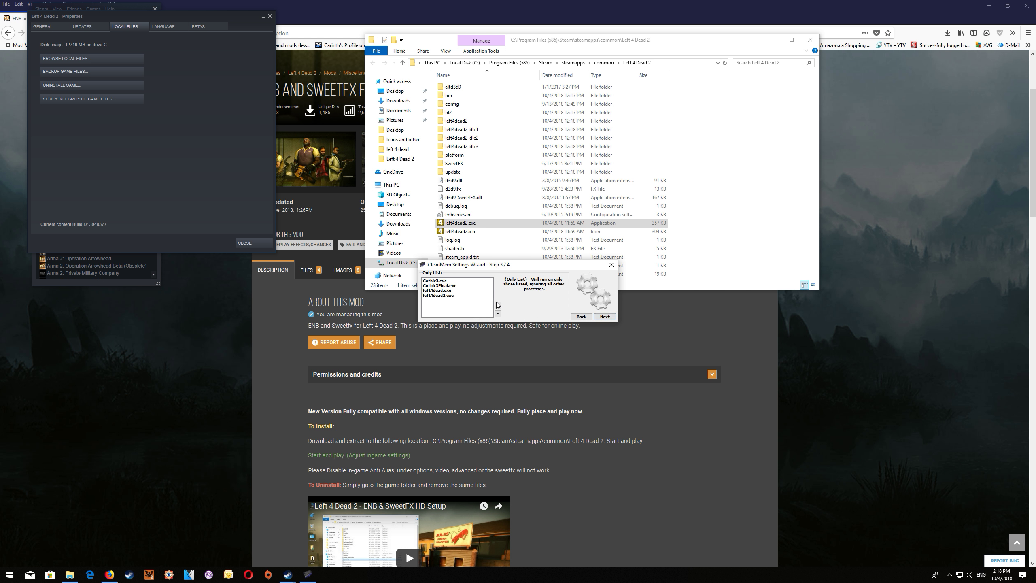
# Paste left4dead2.exe as a new Only List process and finish the wizard.
pyautogui.click(498, 305)
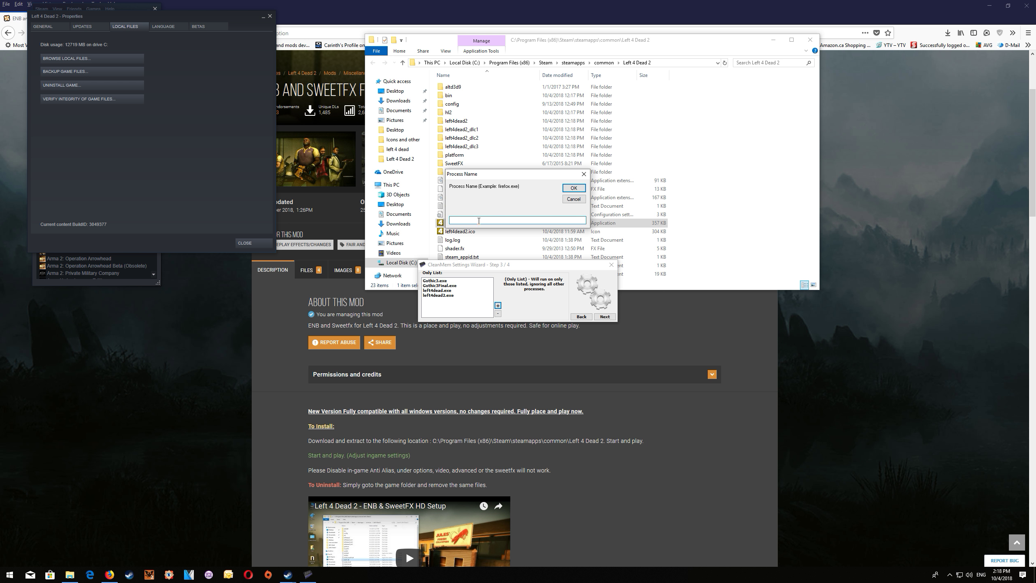
pyautogui.rightClick(478, 221)
pyautogui.click(498, 256)
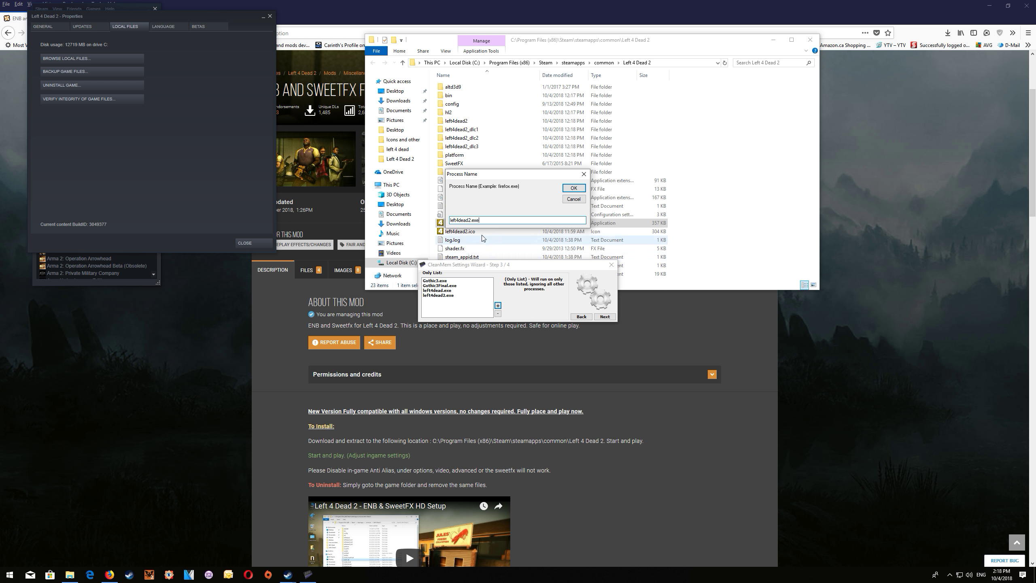
pyautogui.click(573, 188)
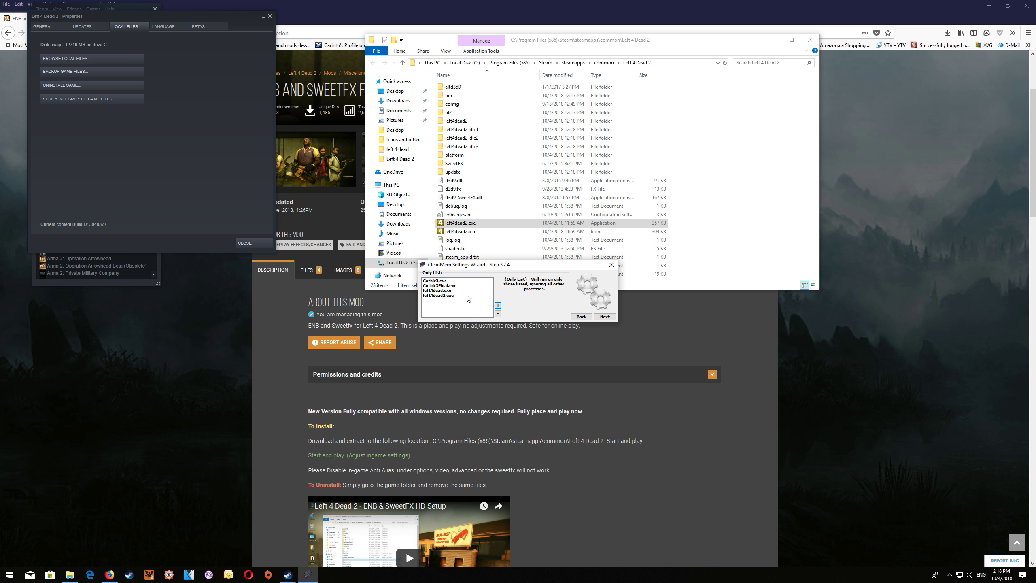
pyautogui.click(604, 316)
pyautogui.click(604, 317)
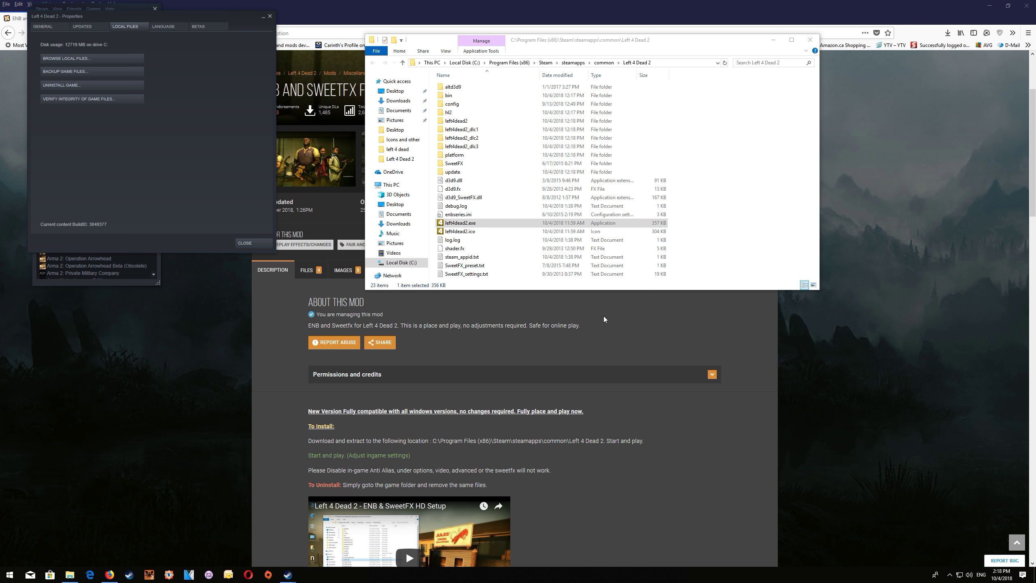
# Close the Left 4 Dead 2 folder and Steam Properties window, then minimize Firefox to the desktop.
pyautogui.click(809, 40)
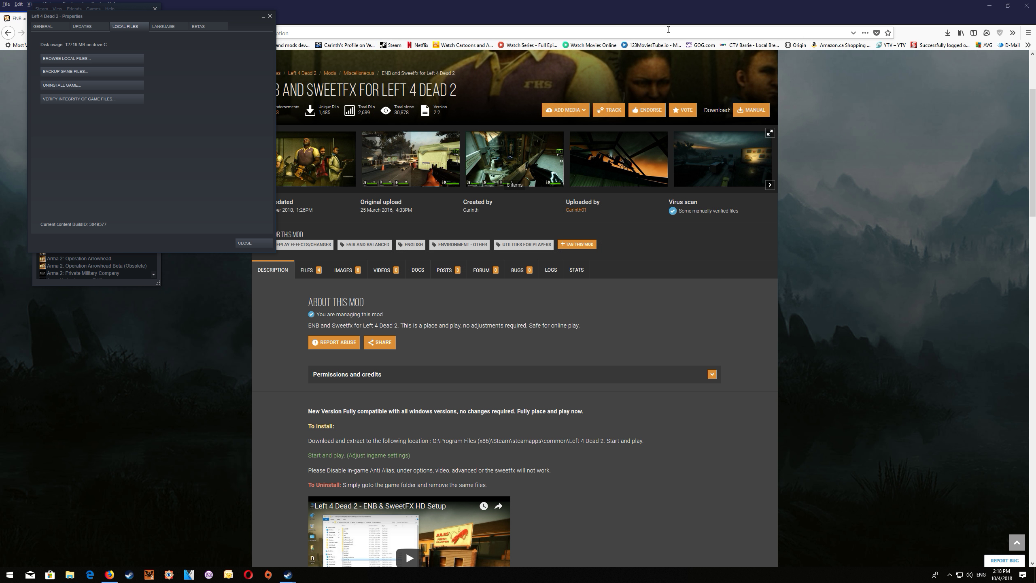
pyautogui.click(269, 16)
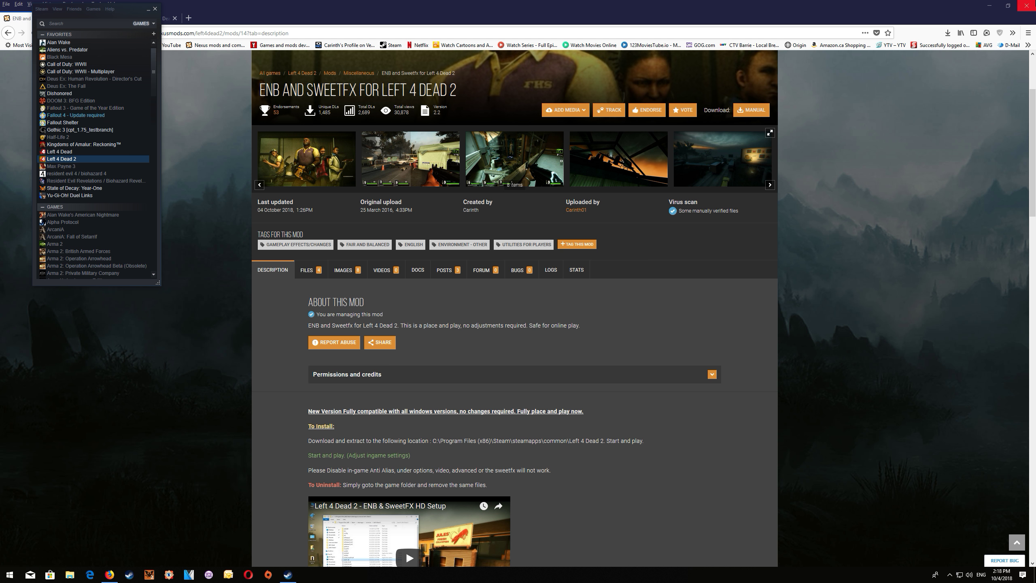
pyautogui.click(987, 4)
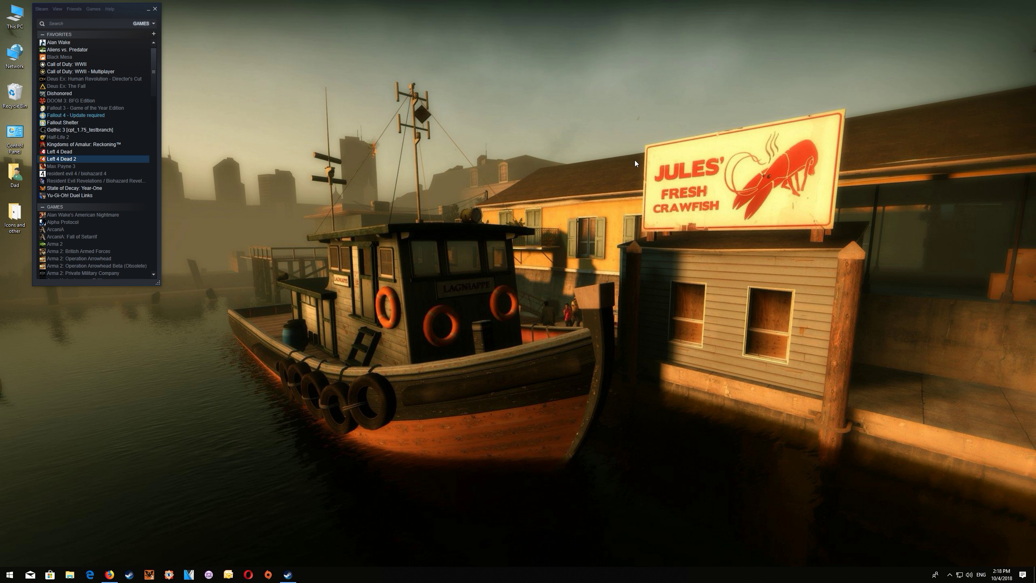